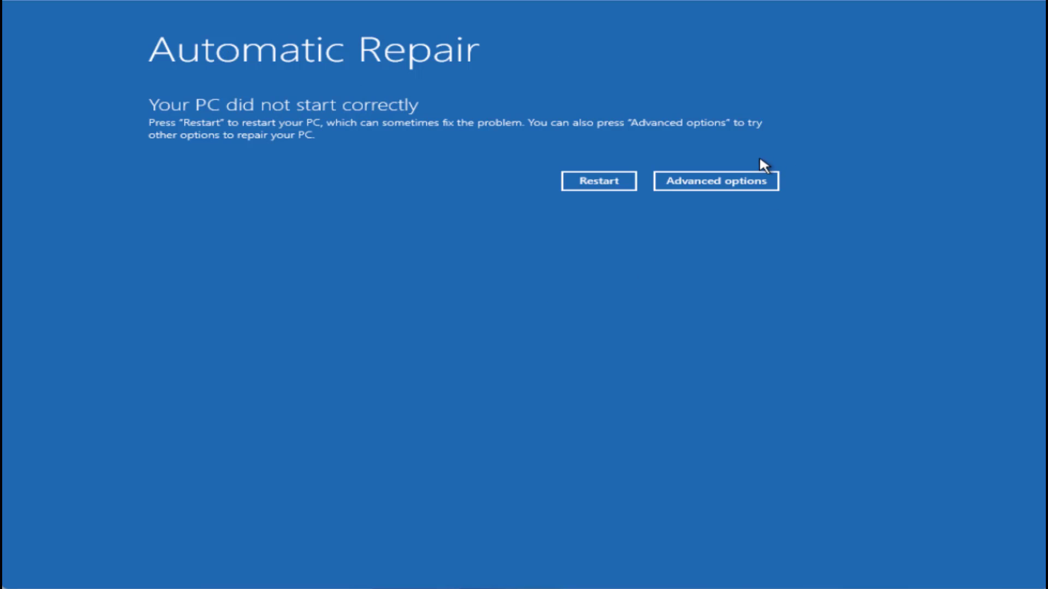
- Go through Advanced options > Troubleshoot > Advanced options and launch Command Prompt at X:\Windows\System32
left_click(737, 188)
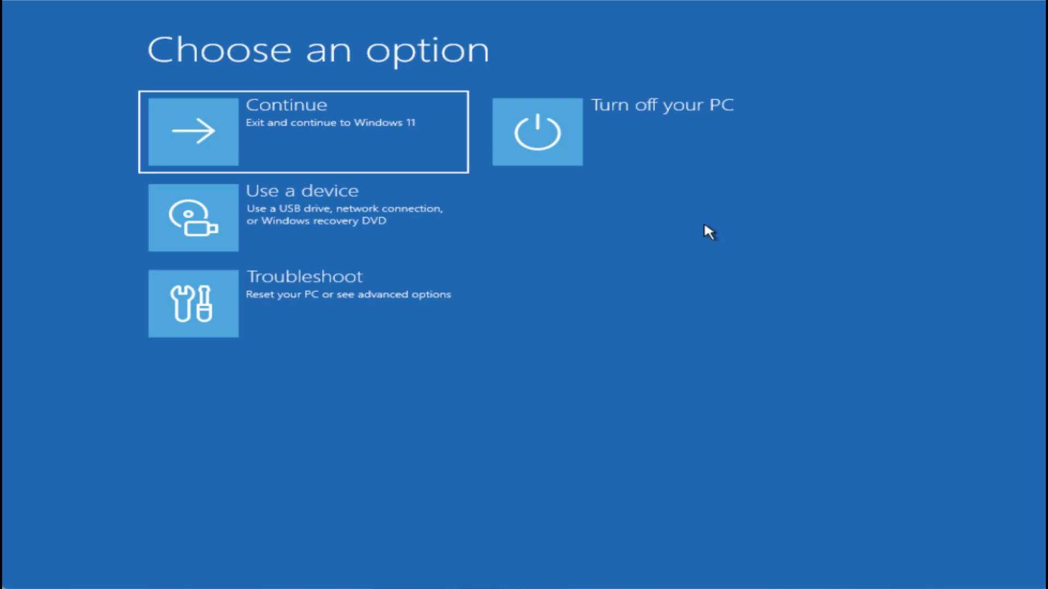
left_click(244, 315)
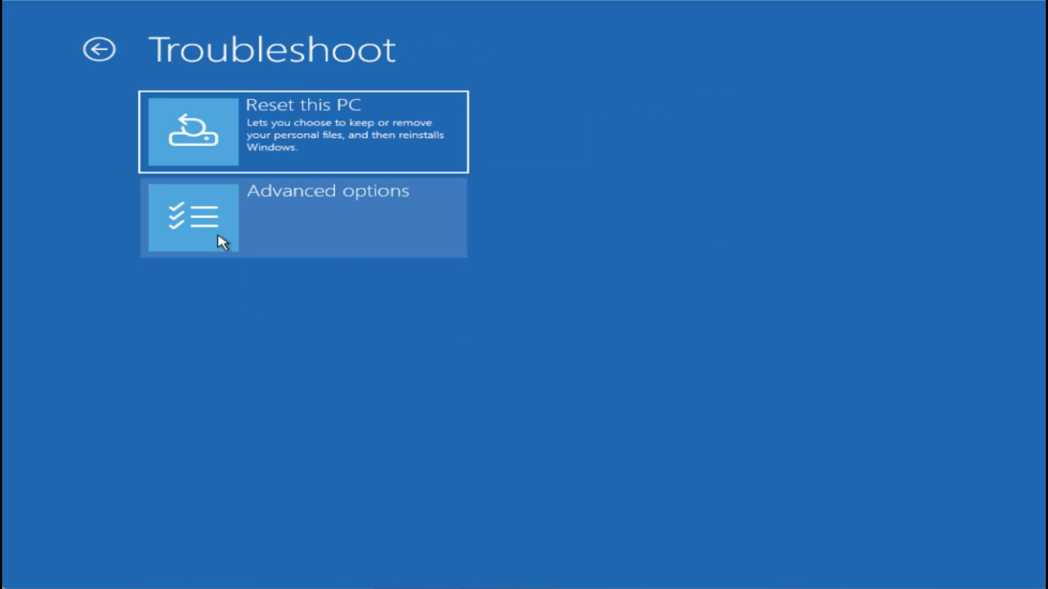
left_click(234, 209)
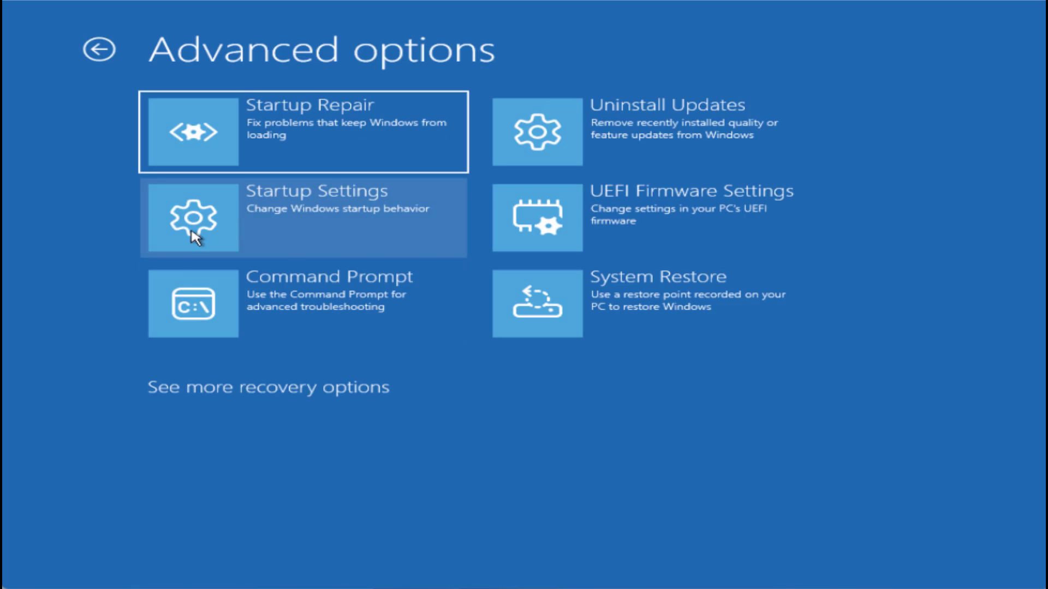
left_click(299, 315)
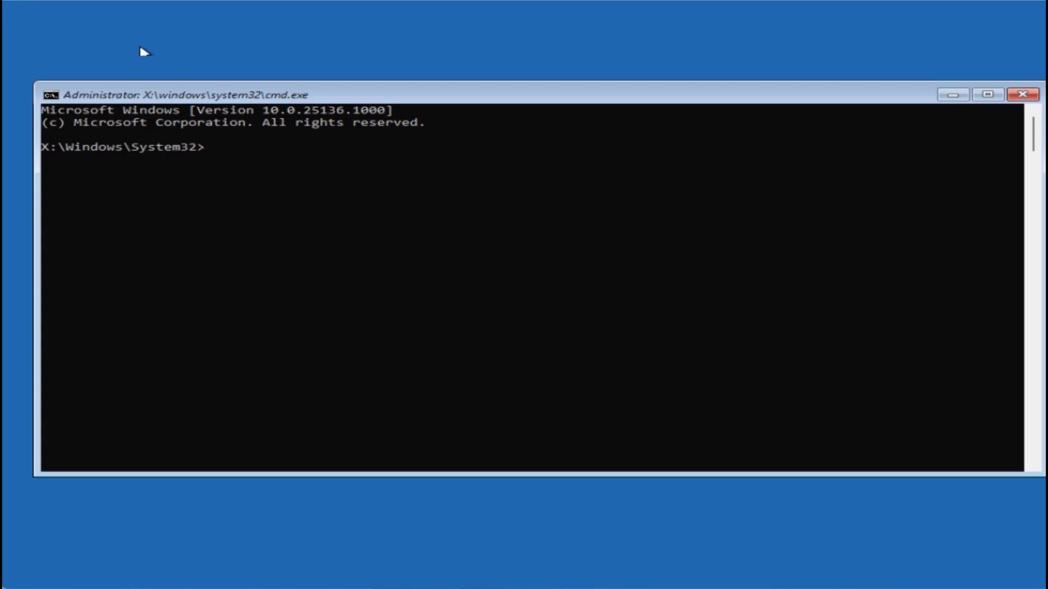
- Run bootrec /rebuildbcd, which finishes successfully with 0 Windows installations identified
type("boo")
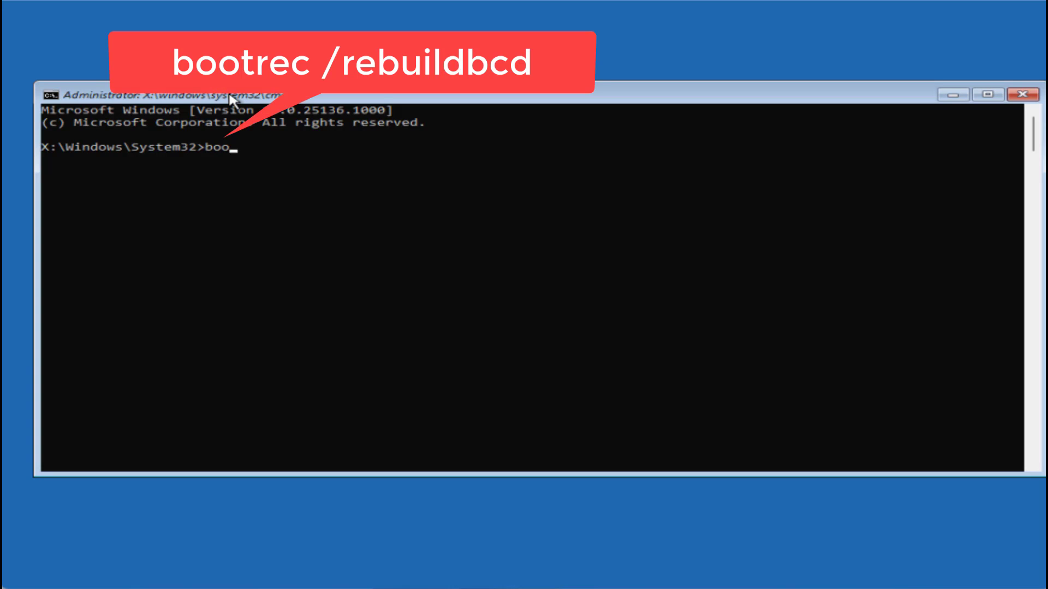
type("trec /rebuildbcd")
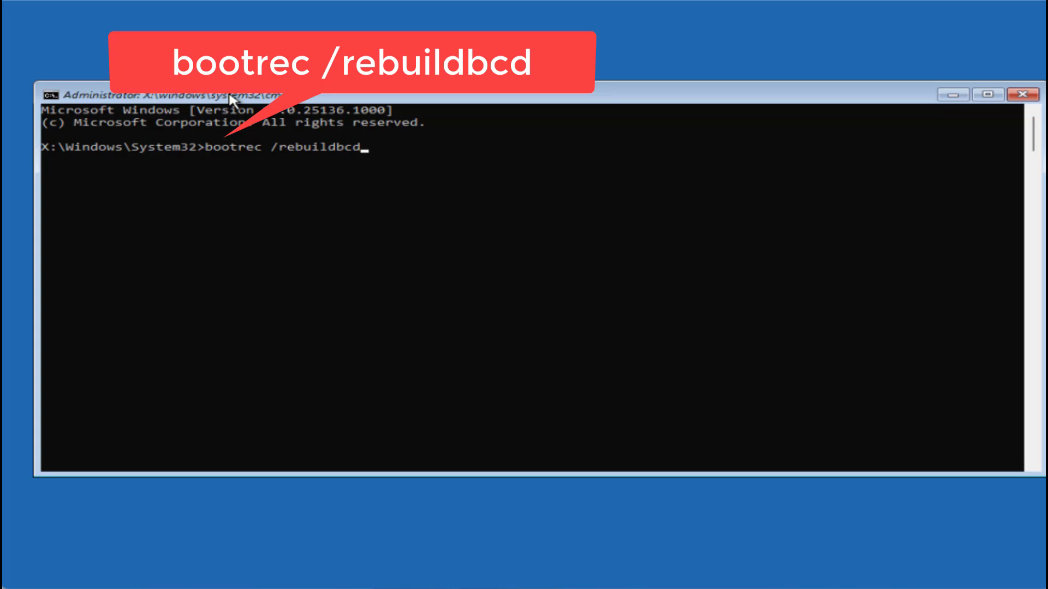
key("Return")
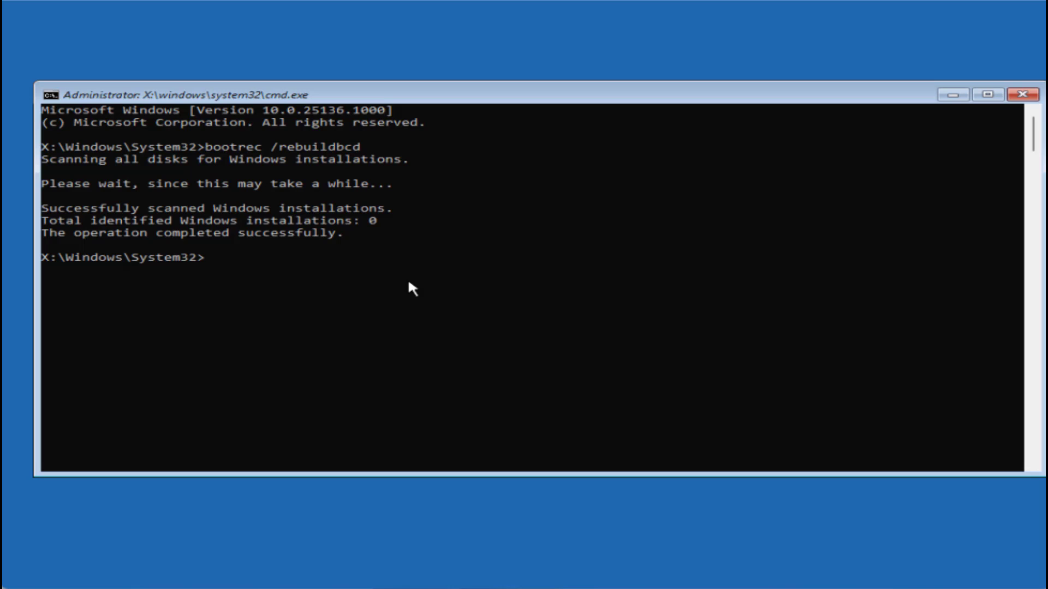
- Run bootrec /fixboot, then bootsect /nt60 sys, then retry bootrec /fixboot until it succeeds
type("bo")
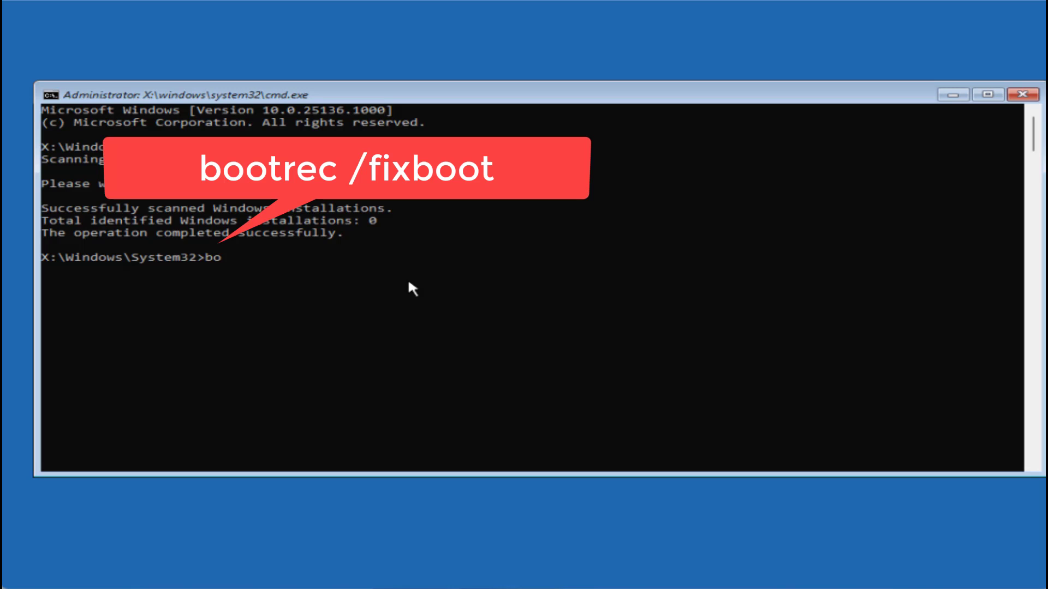
type("otrec /fixboot")
key("Return")
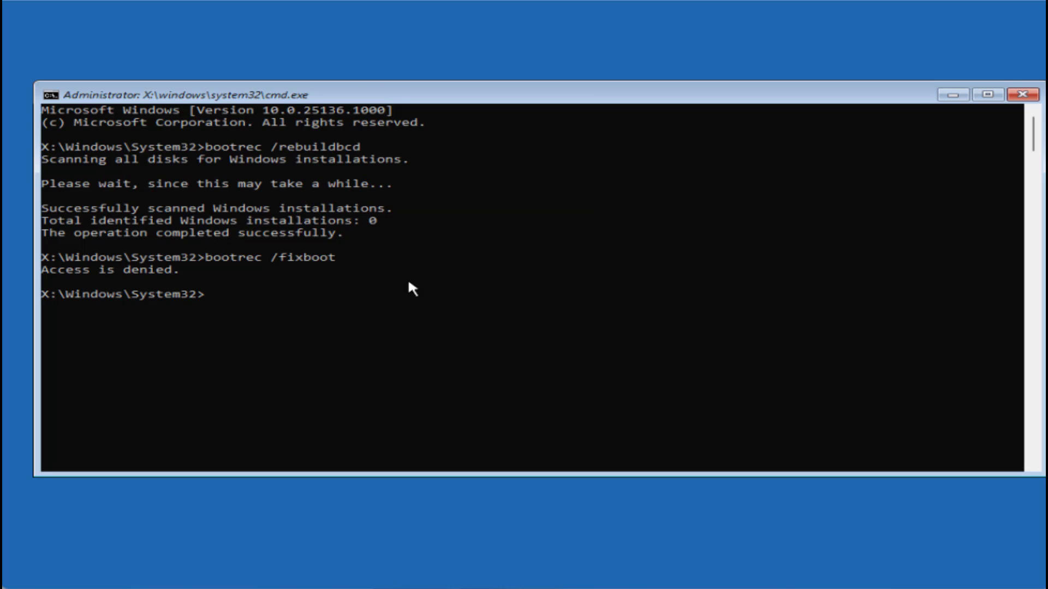
type("bootsect")
key("BackSpace")
key("BackSpace")
key("BackSpace")
key("BackSpace")
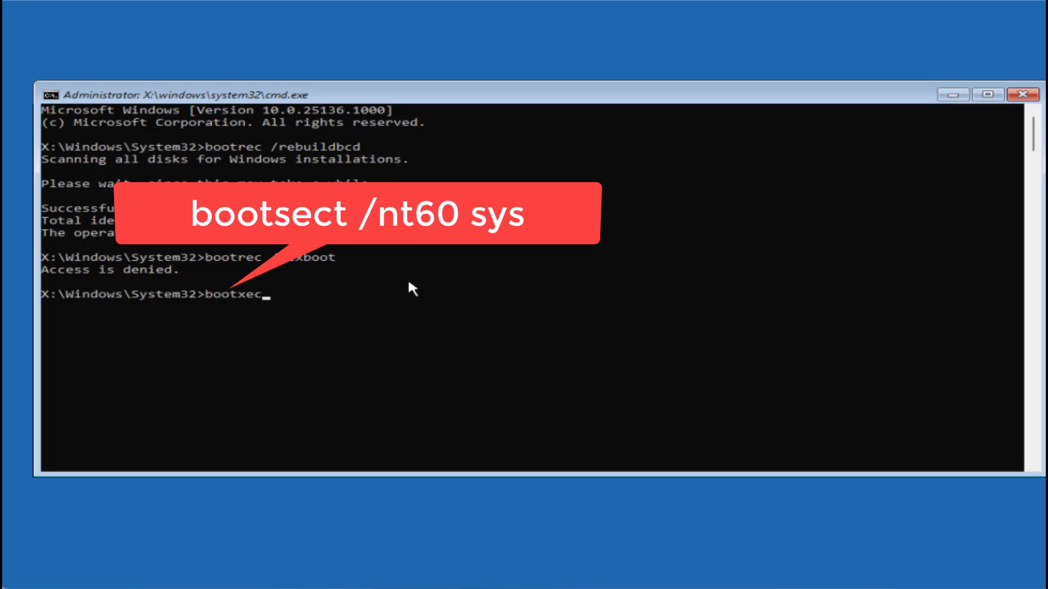
type("sect /nt60 sys")
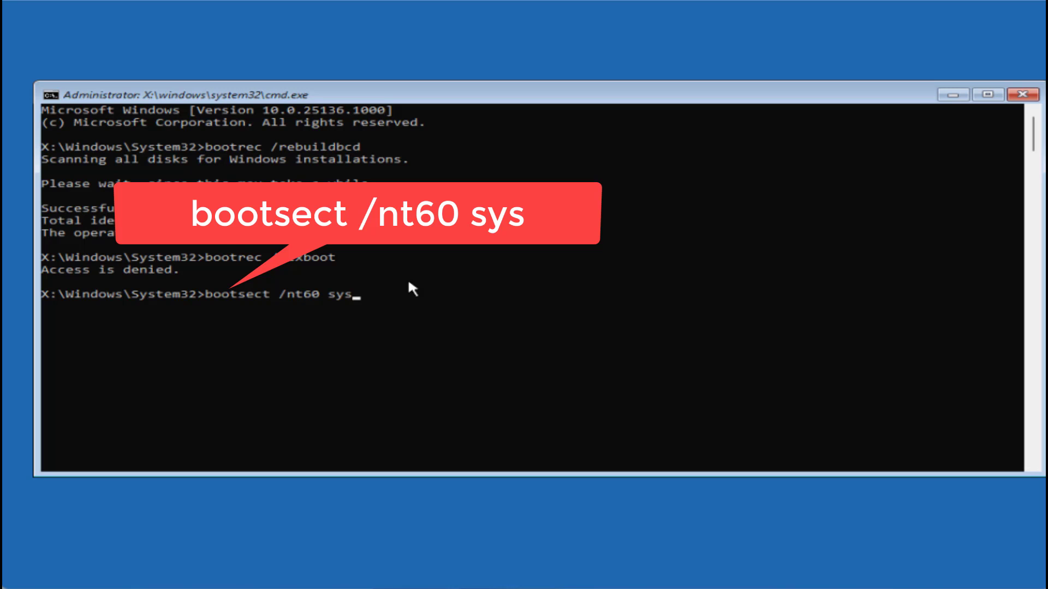
key("Return")
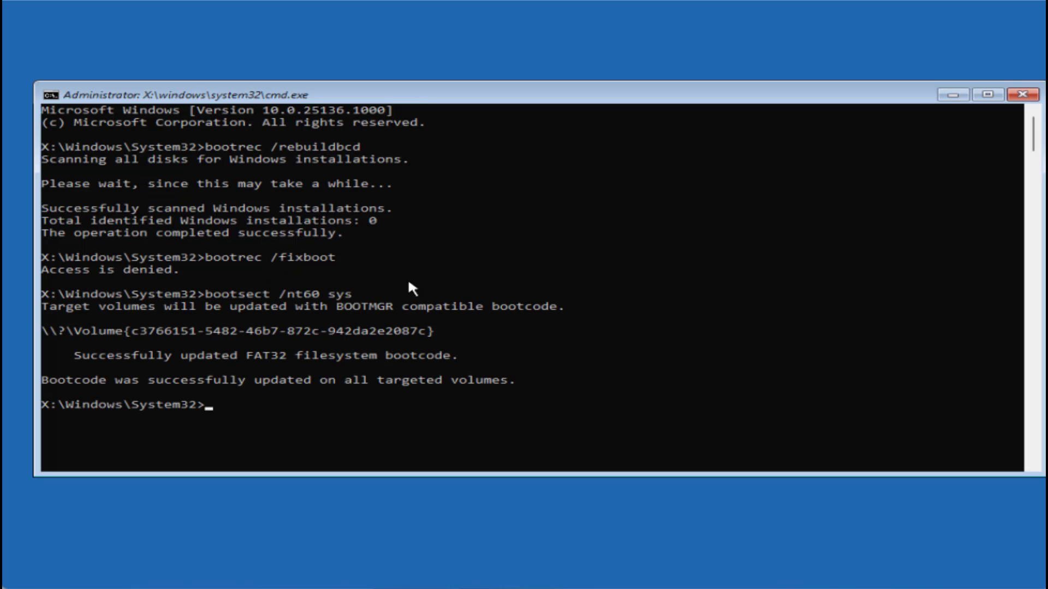
type("bootrec /fixboot")
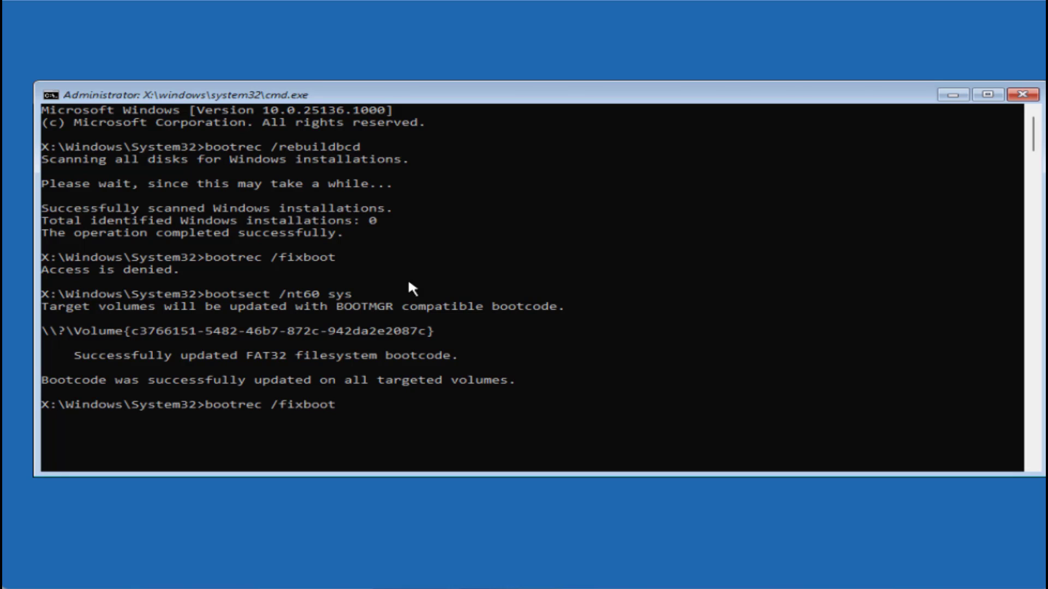
key("Return")
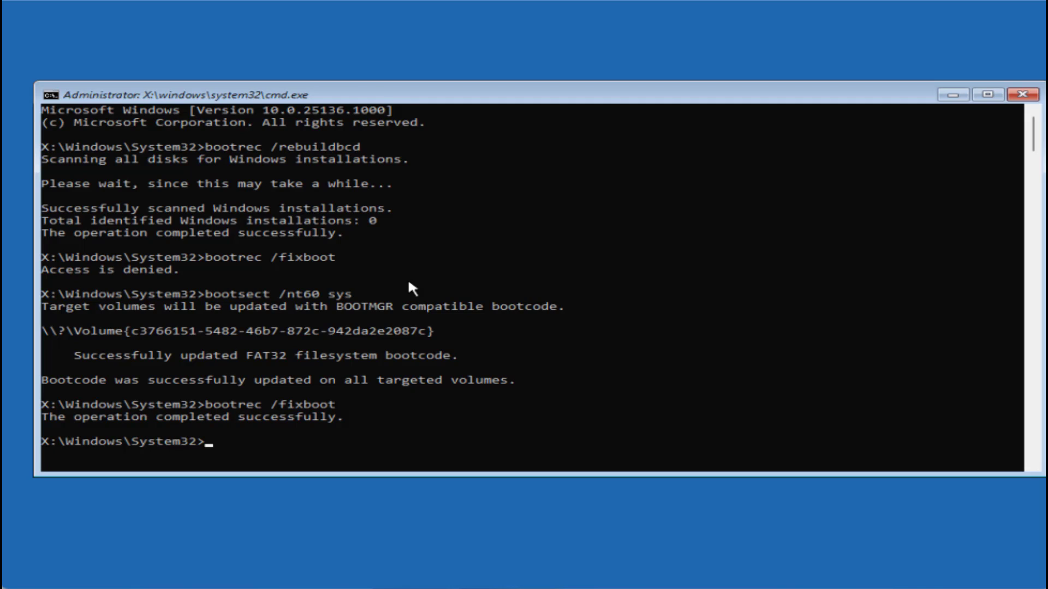
- Run bootrec /fixmbr, then exit the console back to the Choose an option screen
type("bootre")
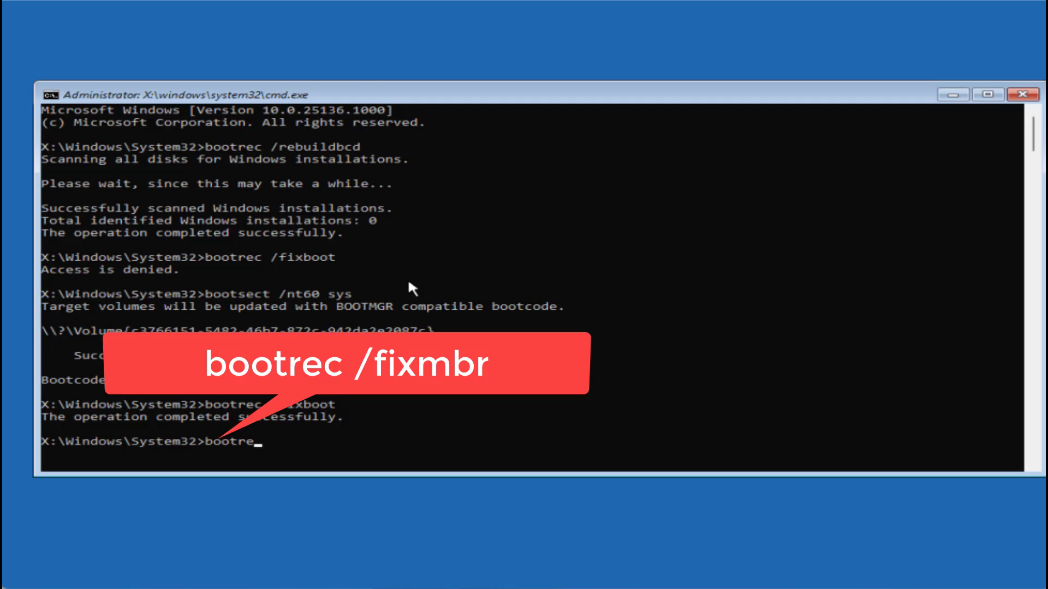
type("c /fixmbr")
key("Return")
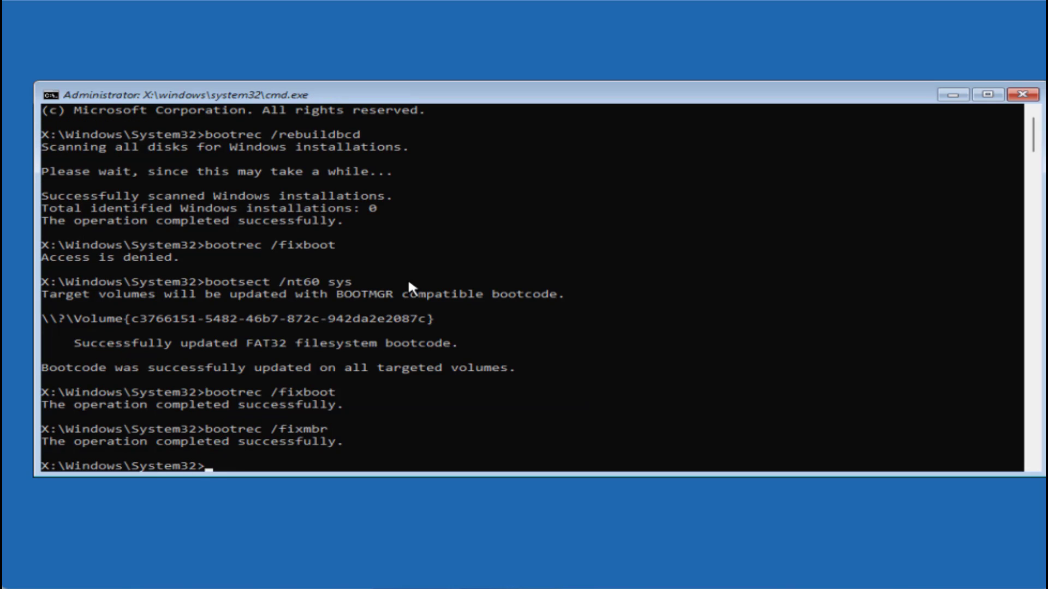
type("exit")
key("Return")
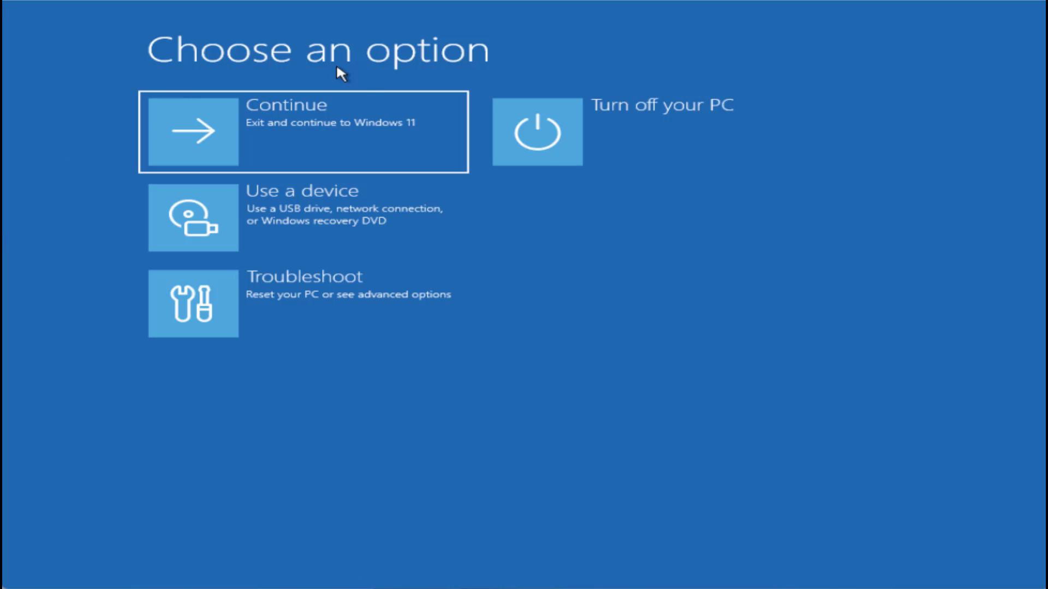
- Relaunch Command Prompt via Troubleshoot > Advanced options and focus the console window
left_click(285, 297)
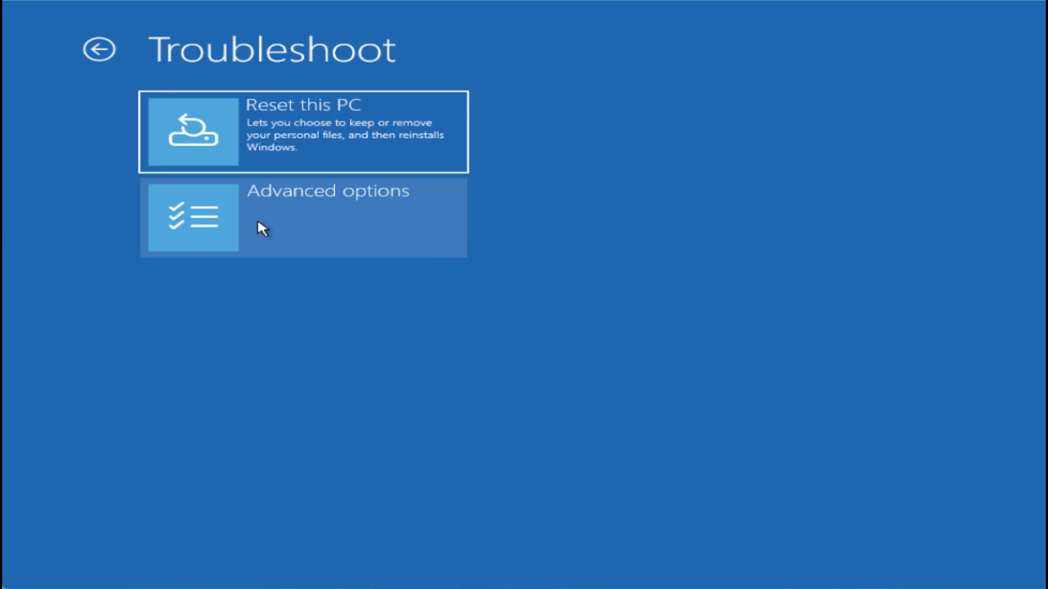
left_click(290, 221)
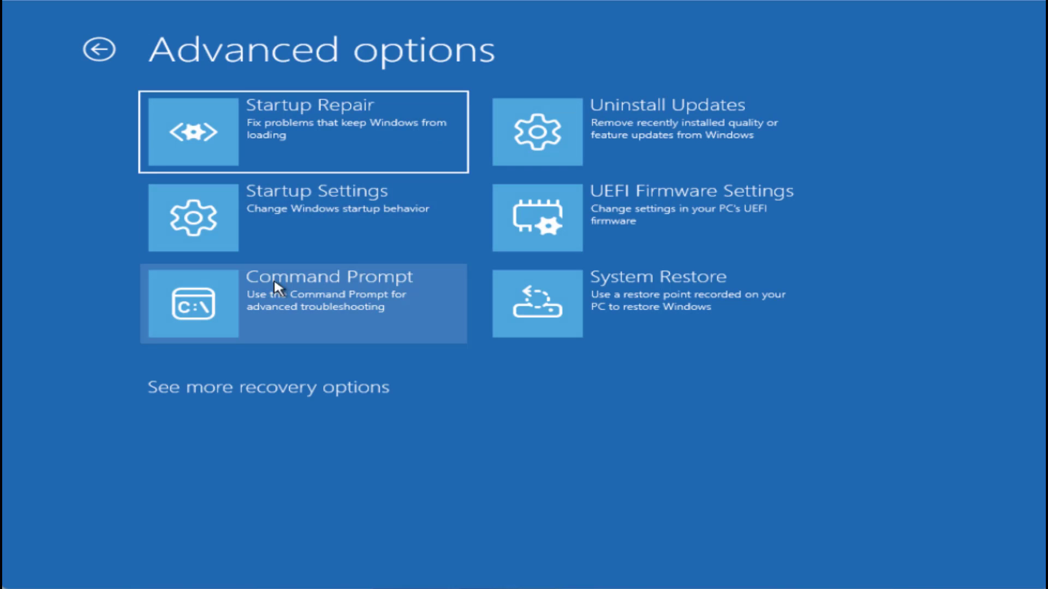
left_click(283, 304)
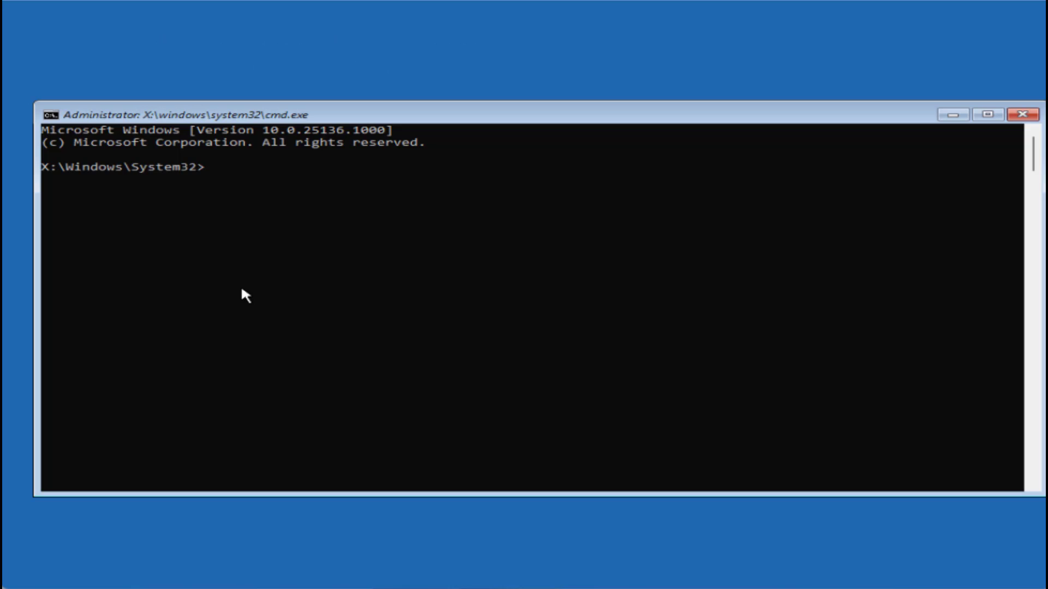
left_click(242, 289)
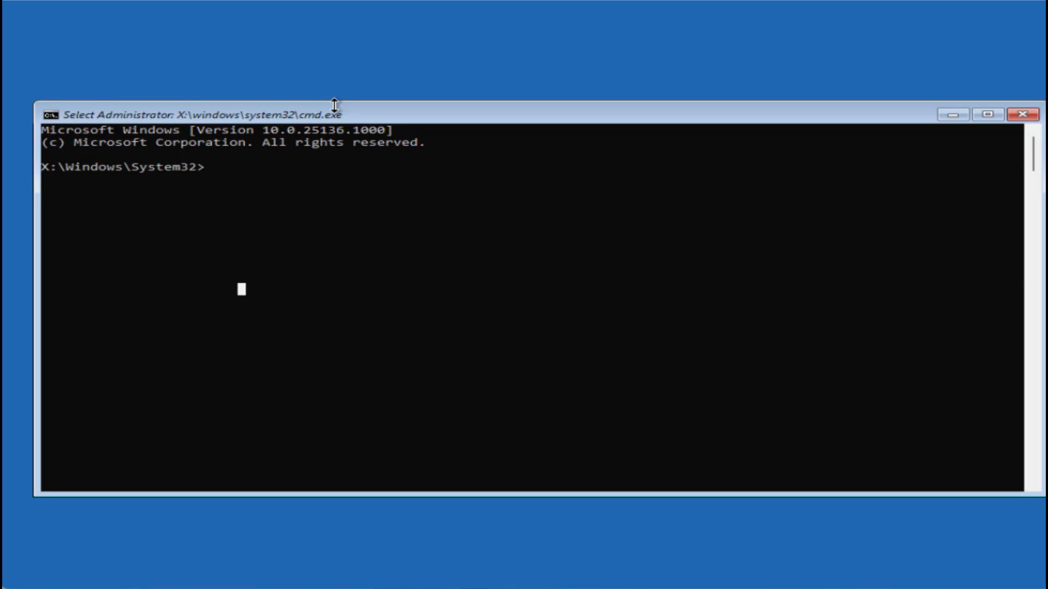
- Start diskpart, list disks, select disk 0 and list its partitions
type("disk")
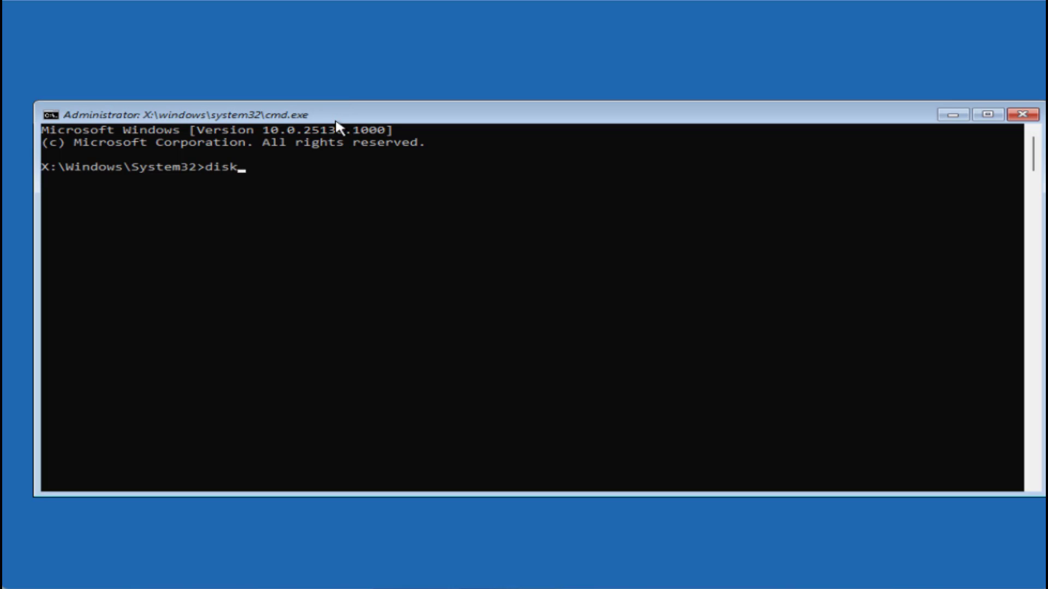
type("part")
key("Return")
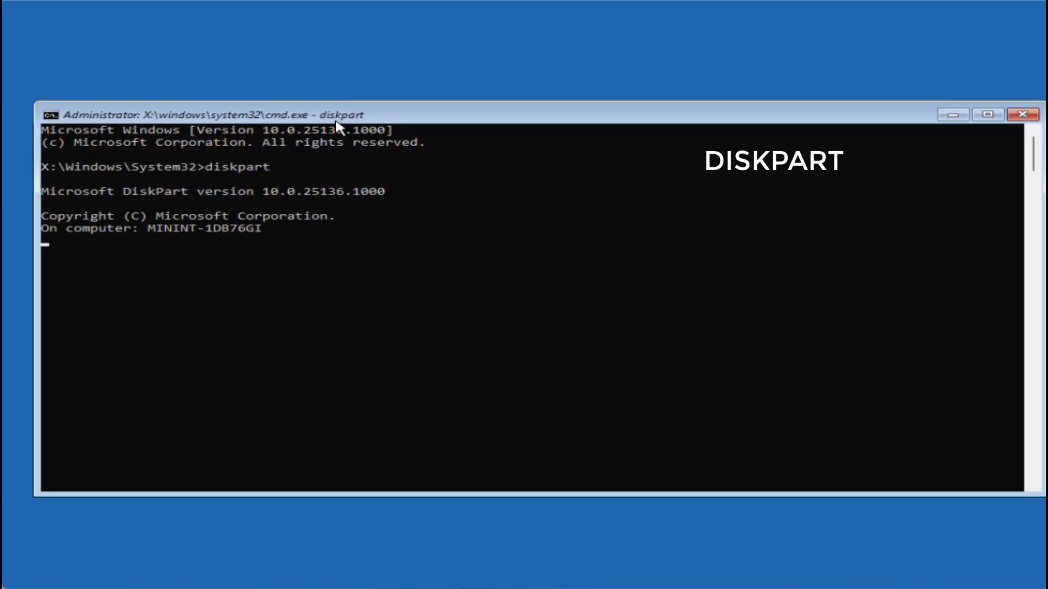
type("list disk")
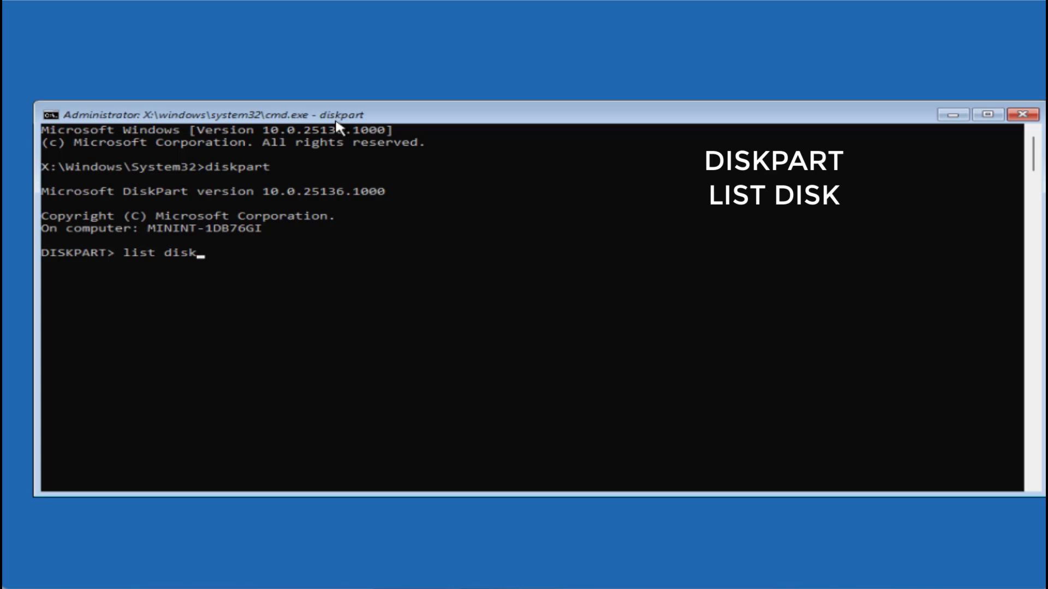
key("Return")
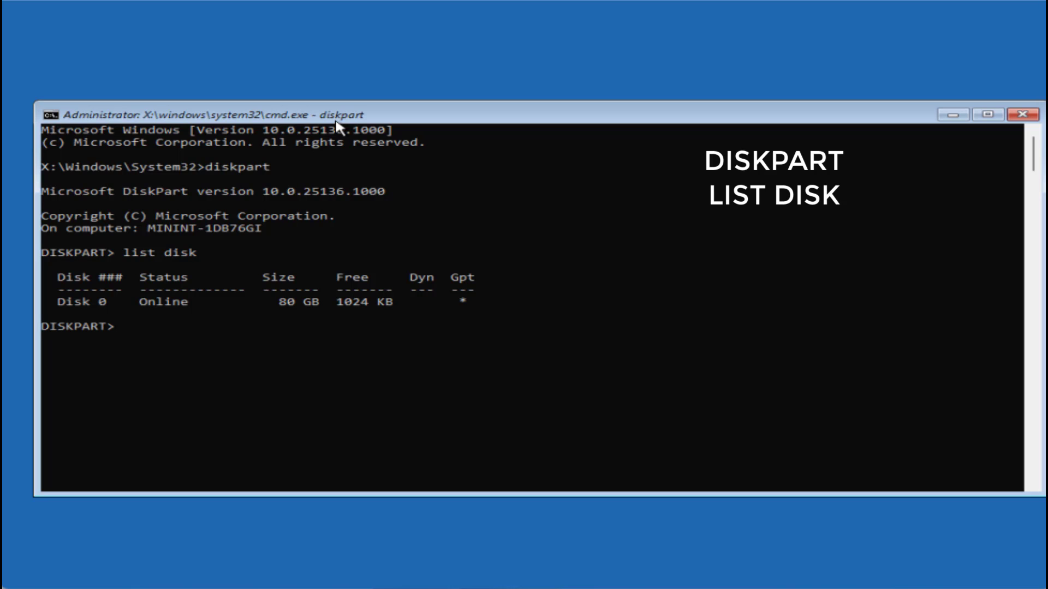
type("select disk 0")
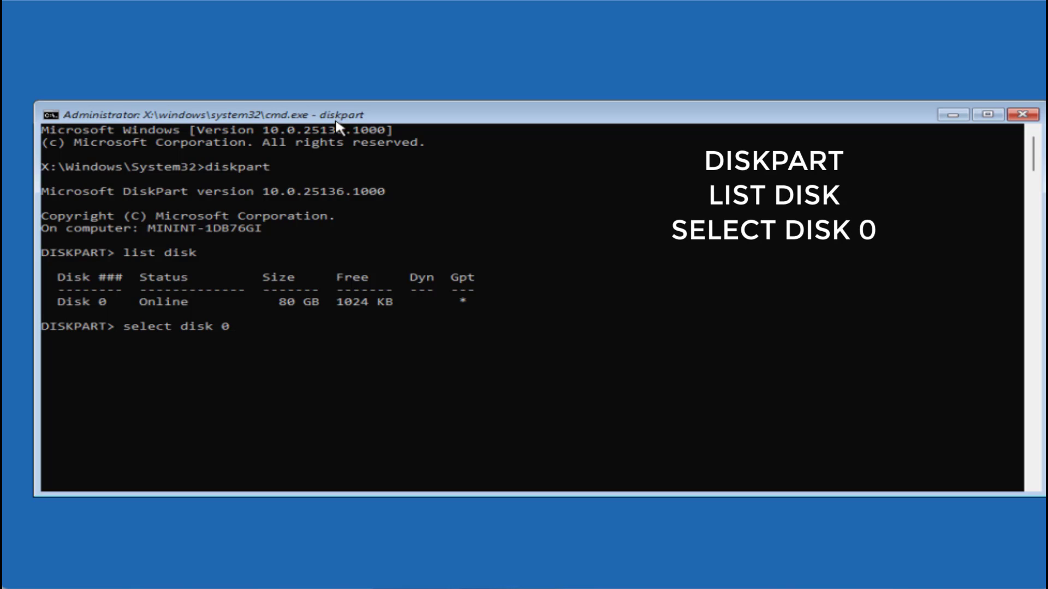
key("Return")
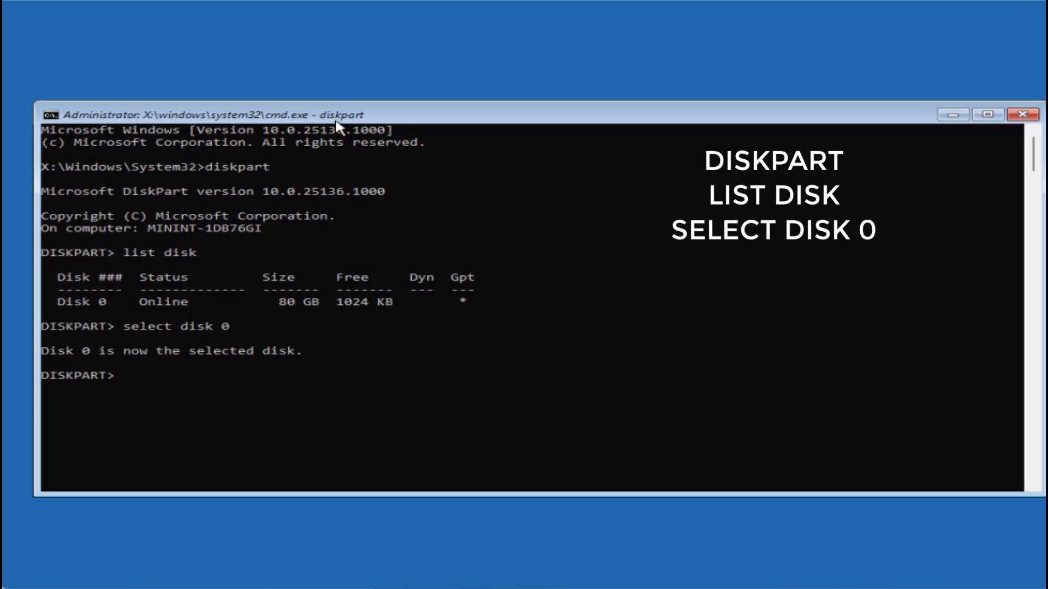
type("list partition")
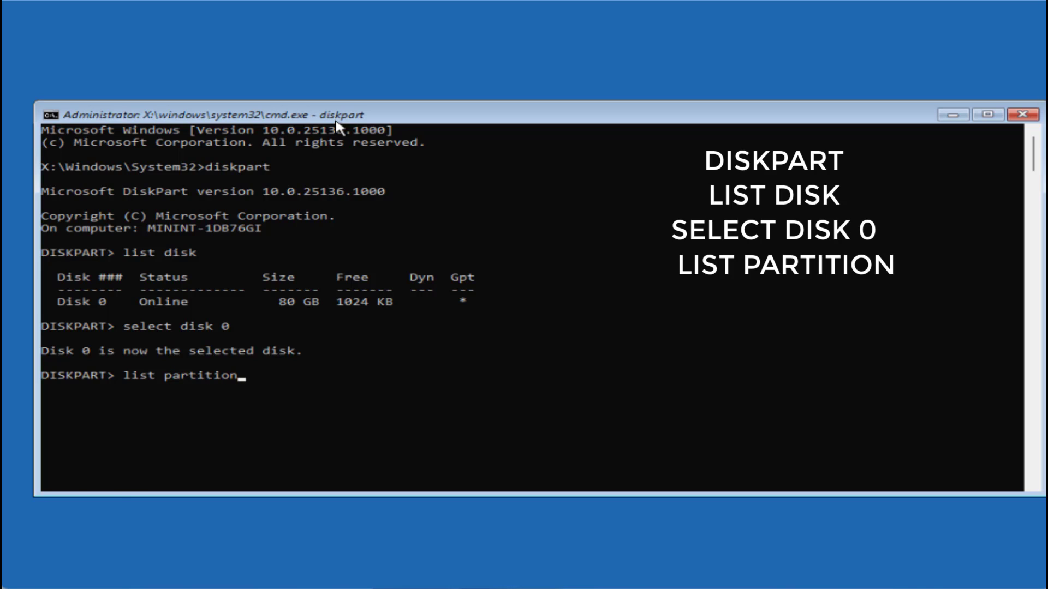
key("Return")
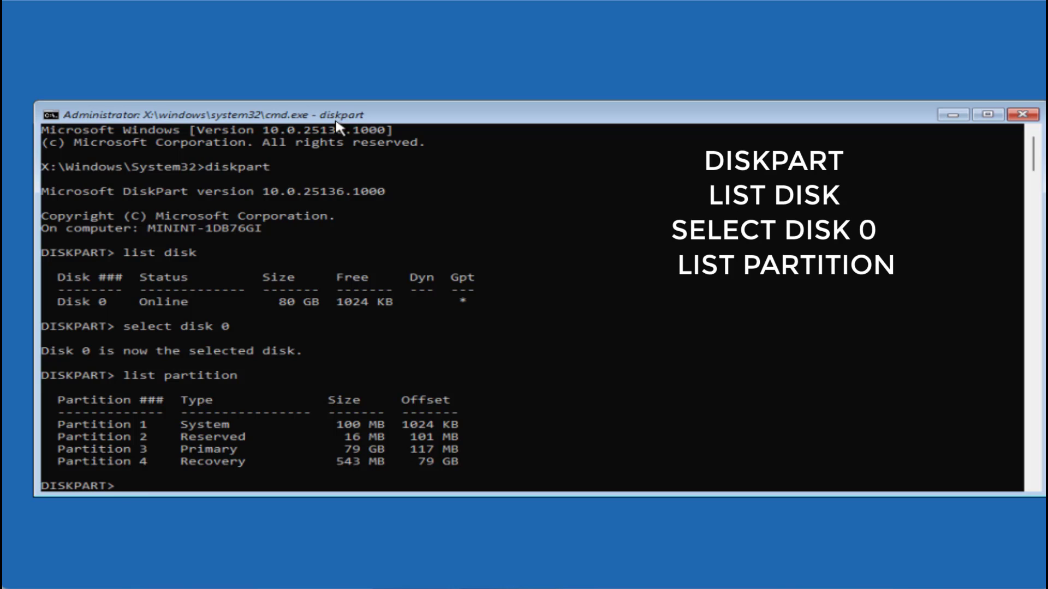
- Select partition 3, try marking it active (rejected as non-MBR), then exit DiskPart
type("select partition")
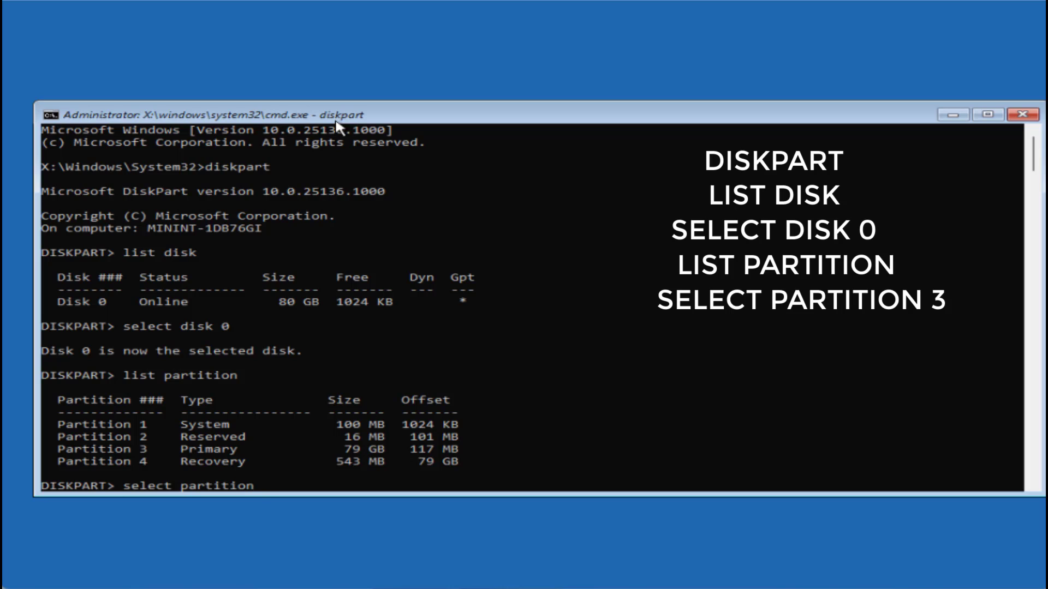
type("3")
key("Return")
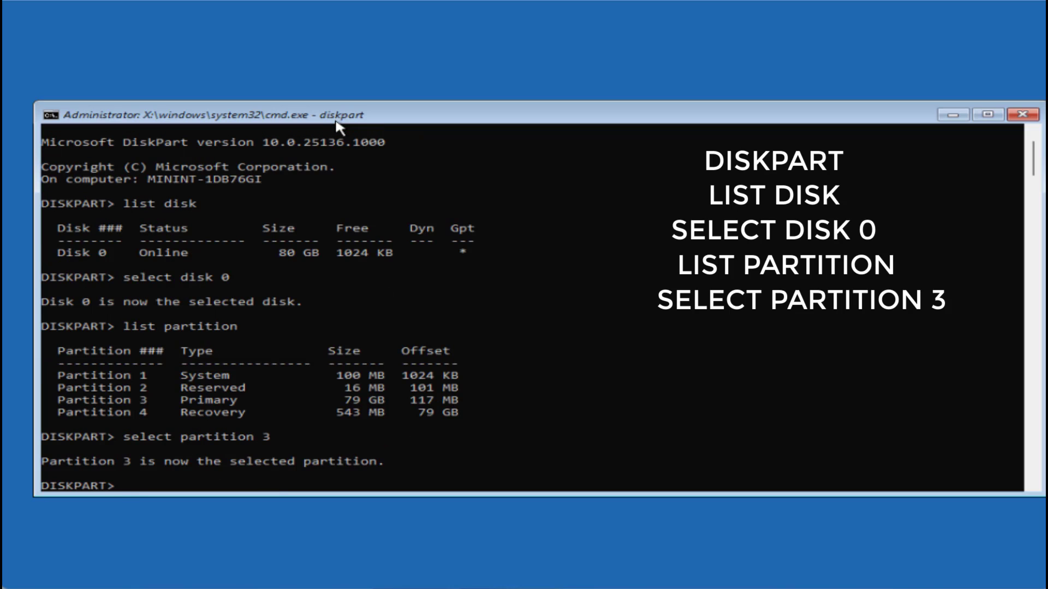
type("active")
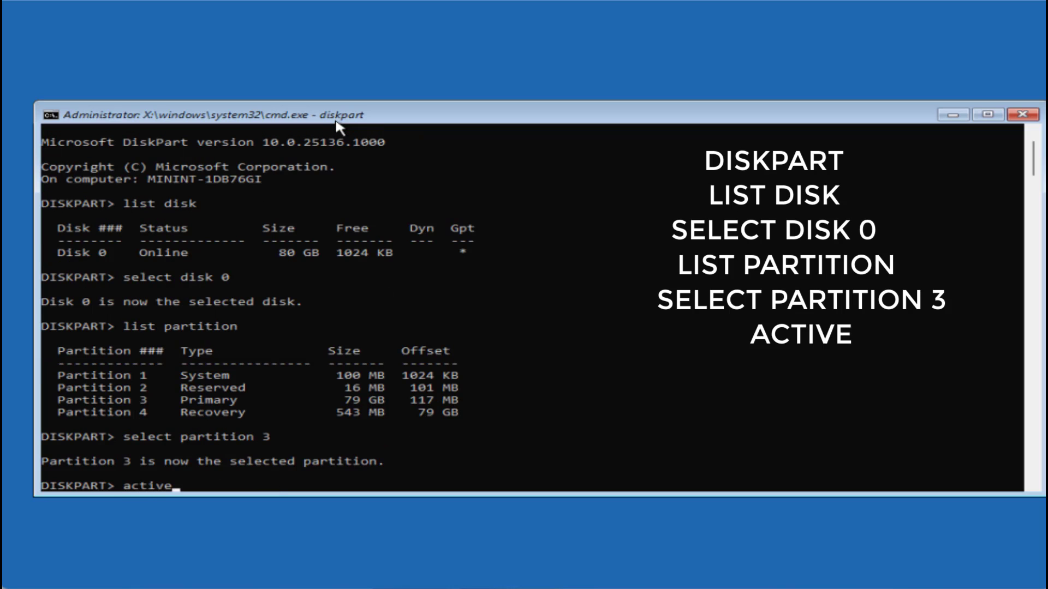
key("Return")
type("exit")
key("Return")
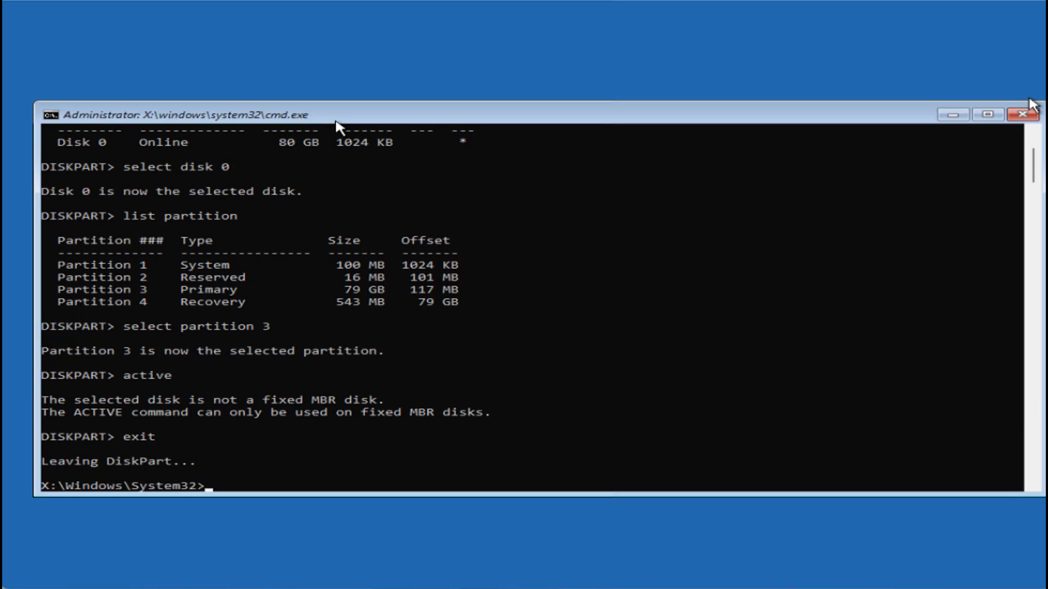
- Close the console and reopen Command Prompt via Troubleshoot > Advanced options
left_click(1023, 114)
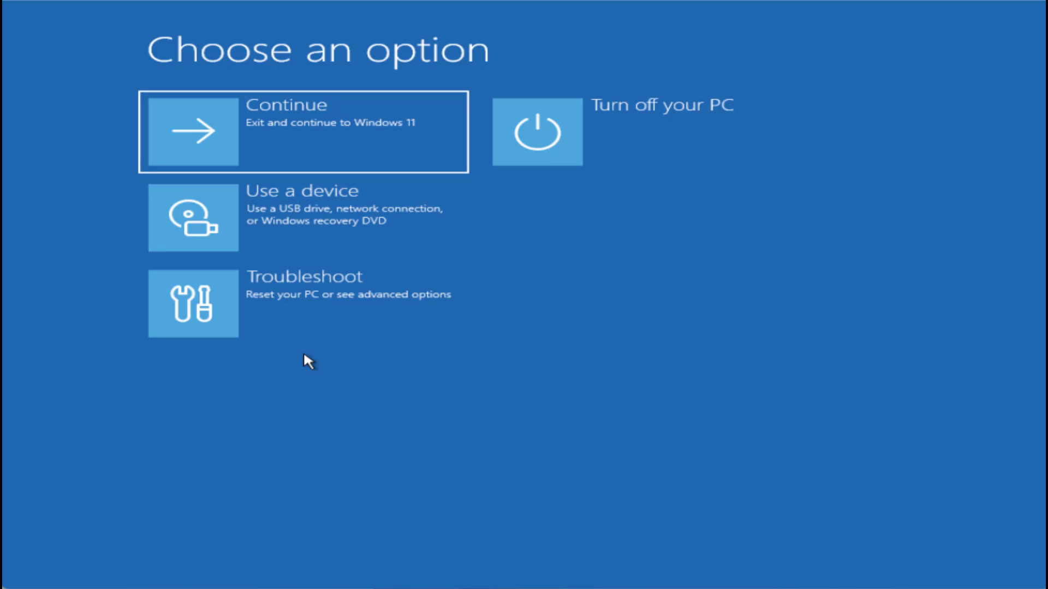
left_click(263, 316)
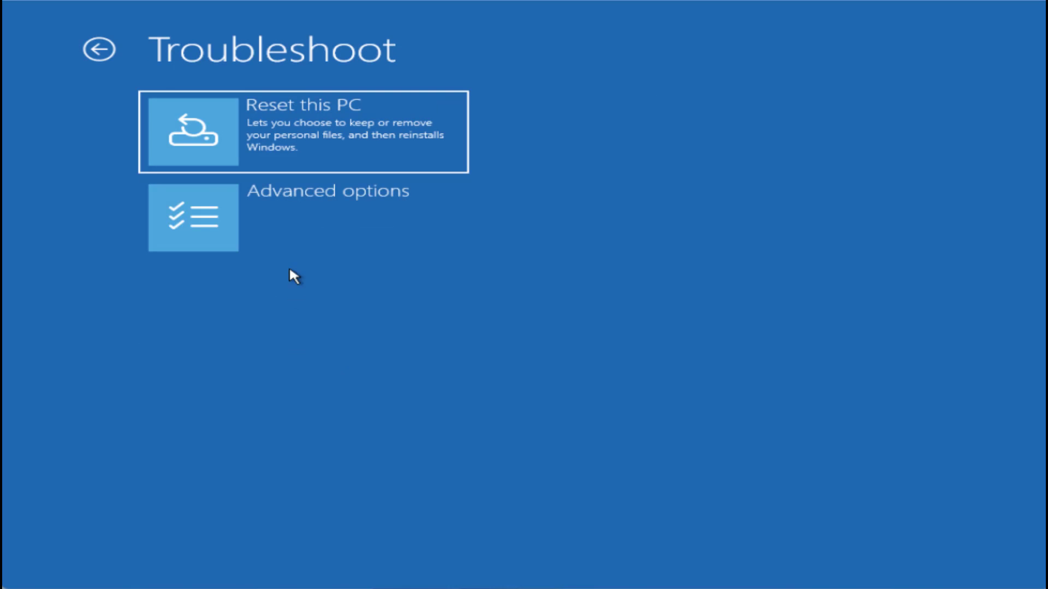
left_click(228, 213)
left_click(267, 311)
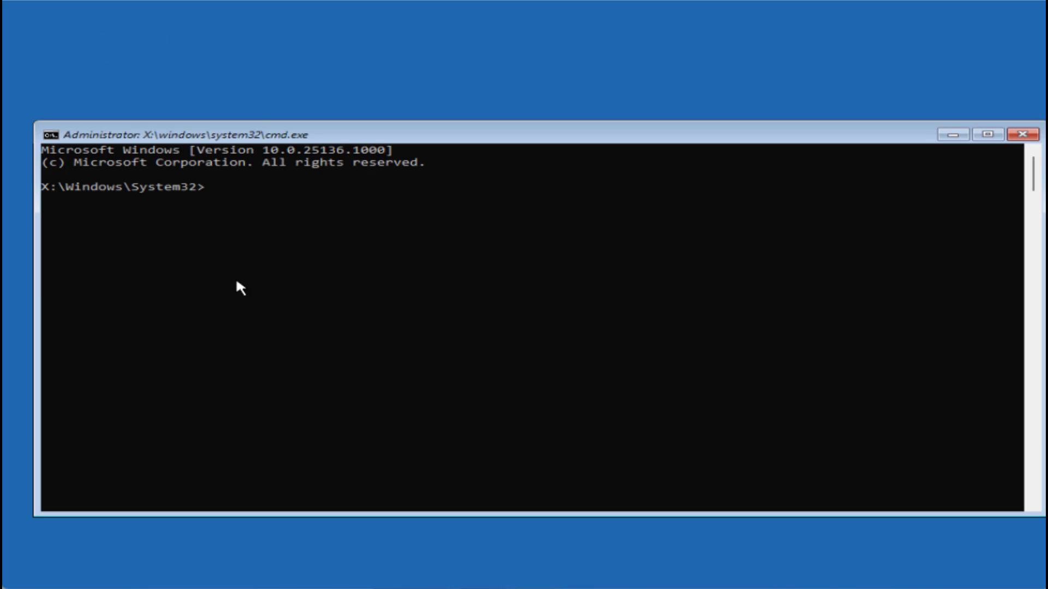
- Run sfc /scannow to repair corrupt system files, then exit the console
type("sfc /sc")
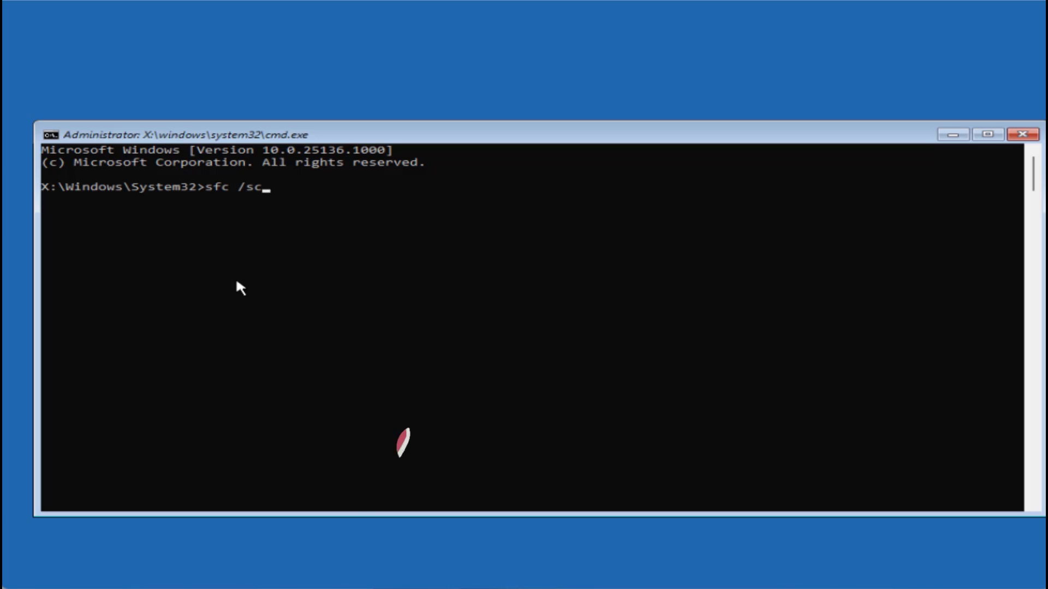
type("annow")
key("Return")
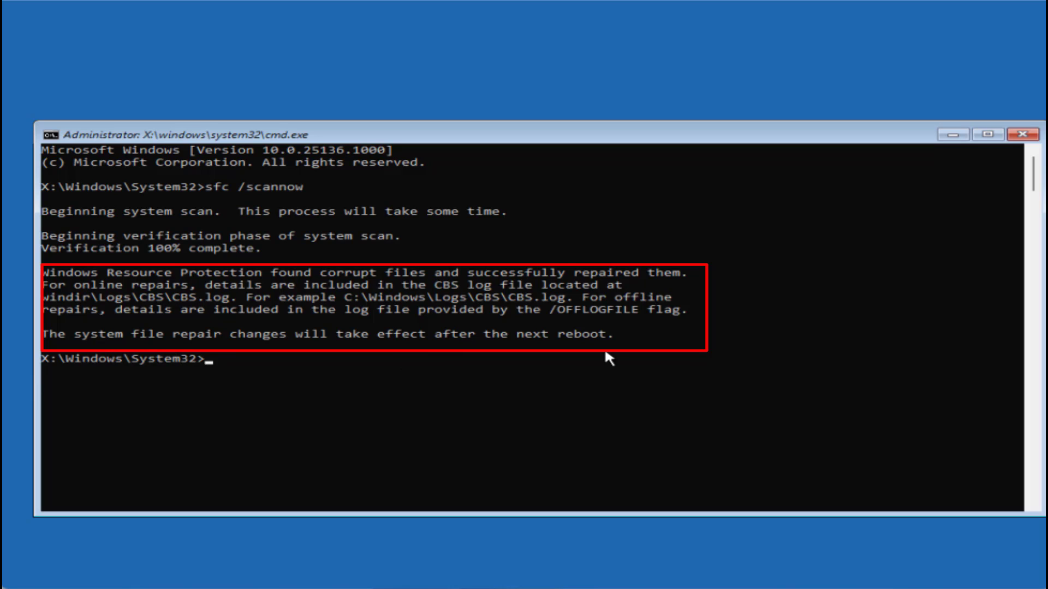
type("exit")
key("Return")
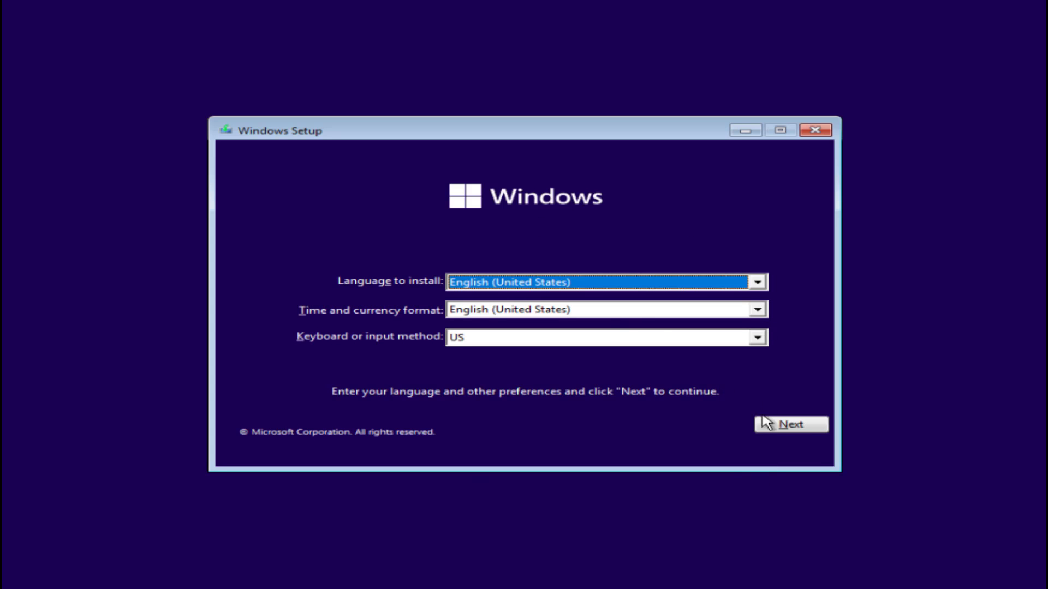
- Accept English (United States), start Install now, skip the product key and choose Windows 11 Pro
left_click(791, 425)
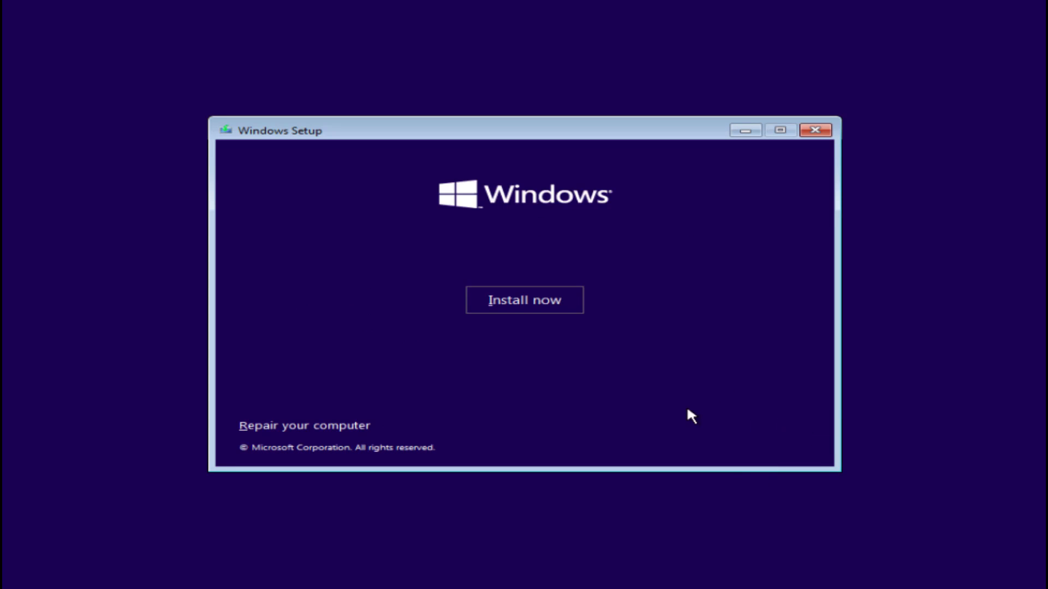
left_click(527, 298)
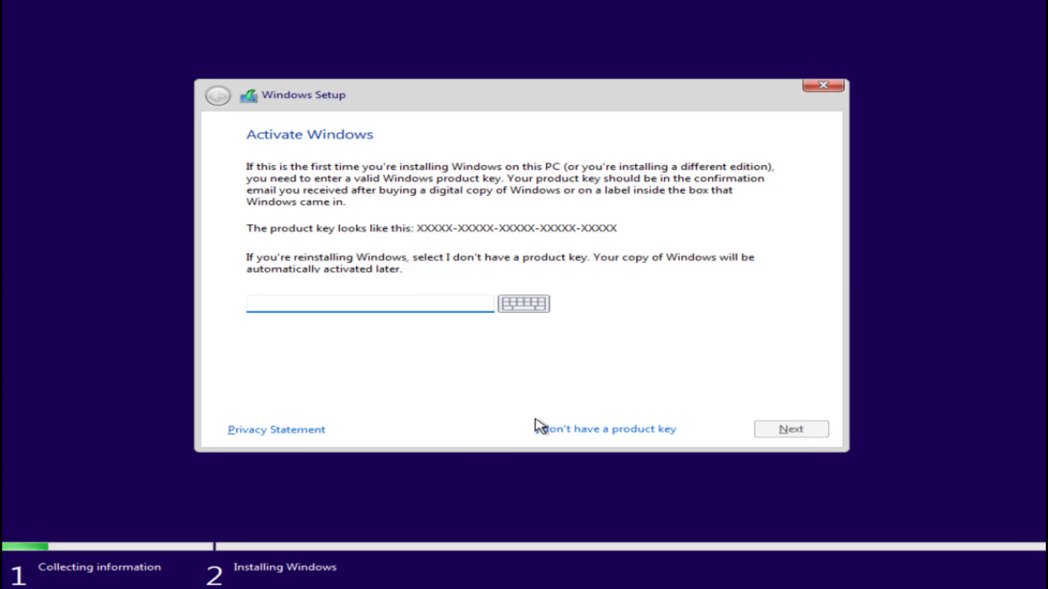
left_click(596, 429)
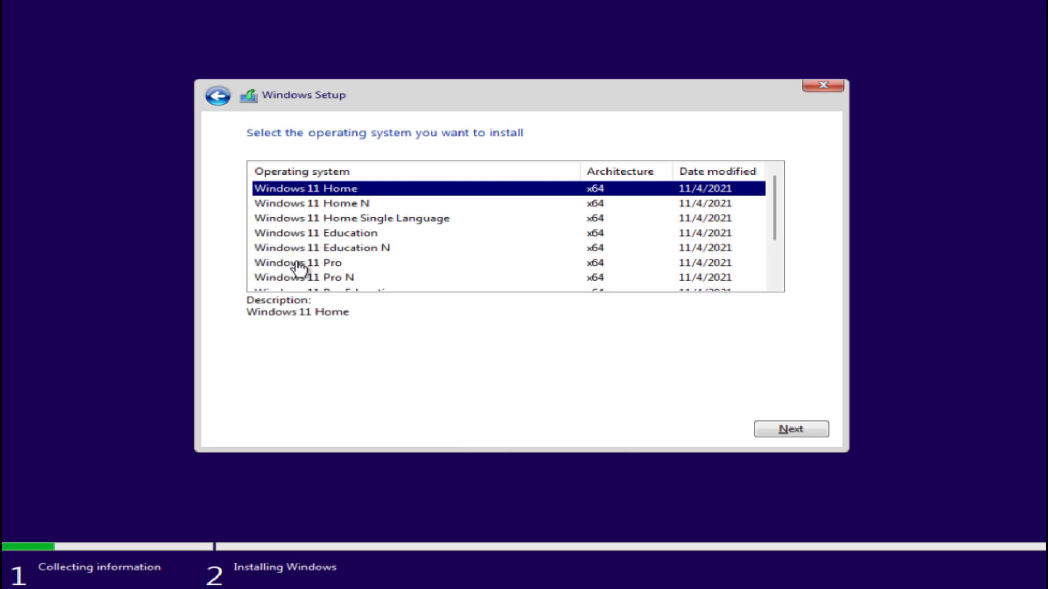
left_click(299, 264)
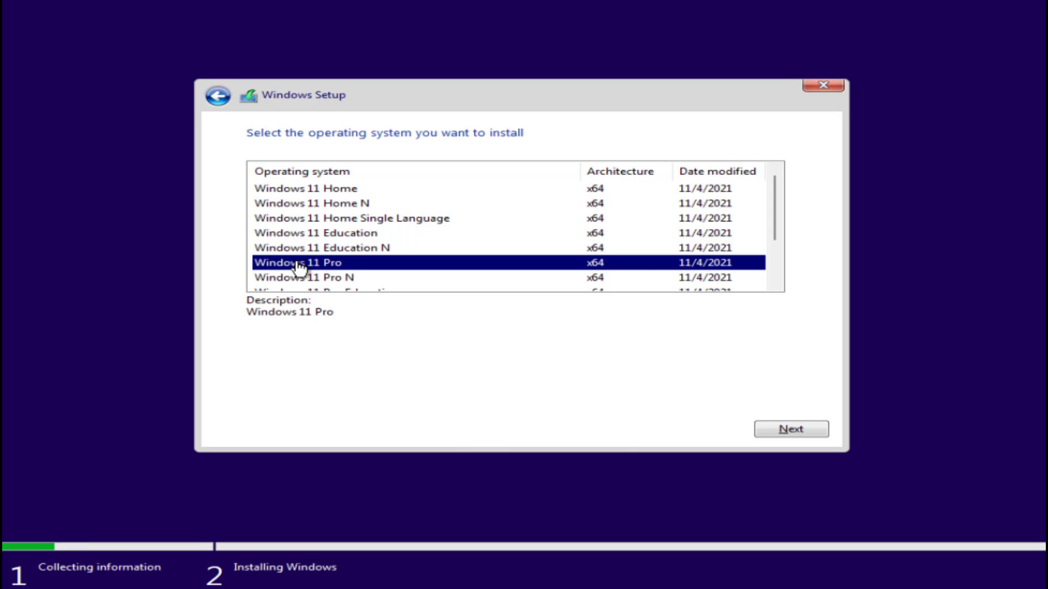
left_click(803, 435)
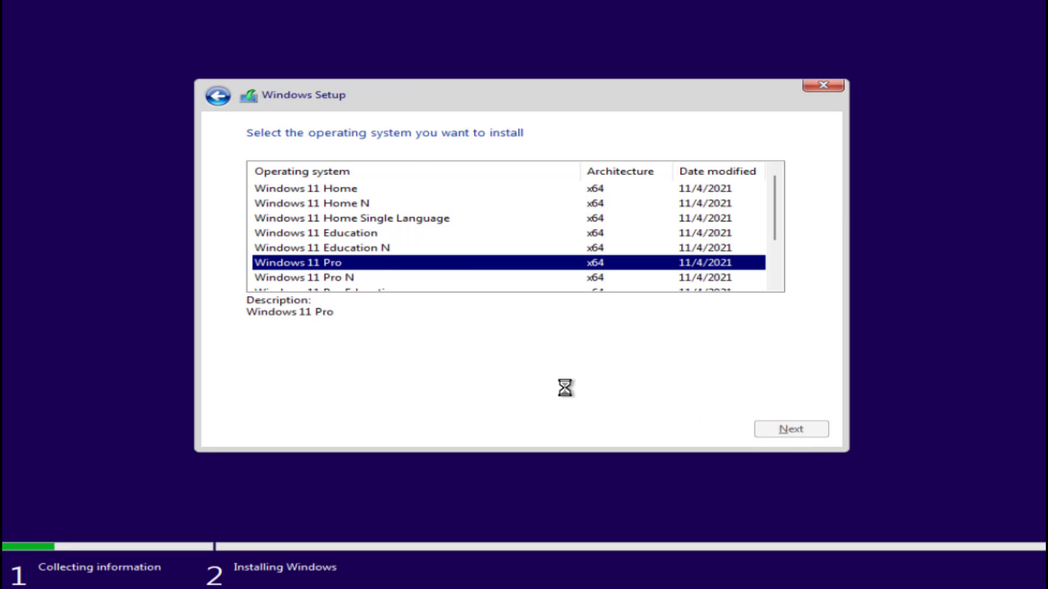
- Accept the license terms, choose Custom: Install Windows only, and install onto Drive 0 Partition 3
left_click(600, 406)
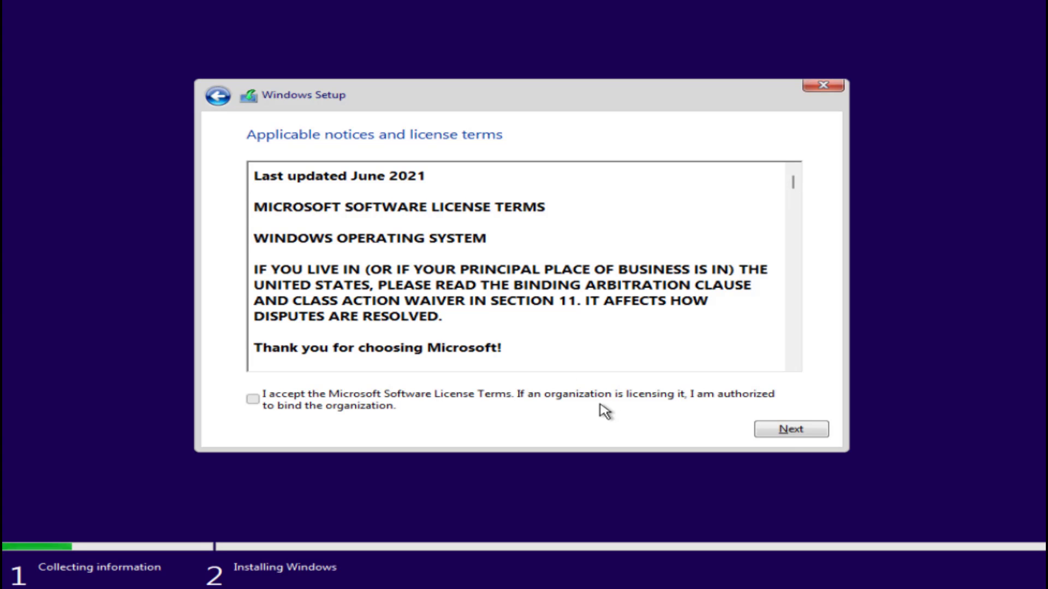
left_click(760, 429)
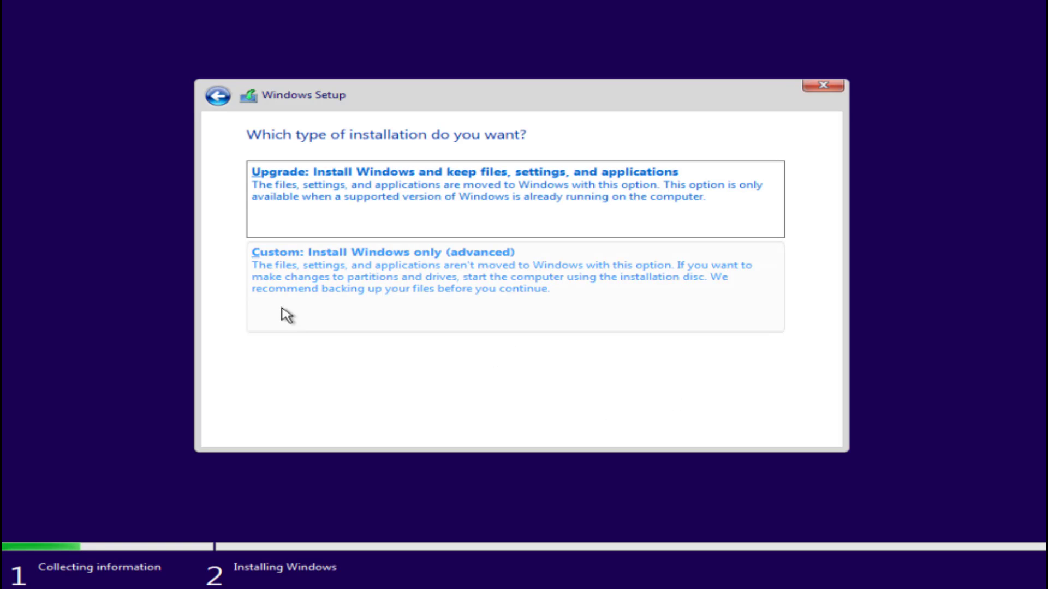
left_click(405, 277)
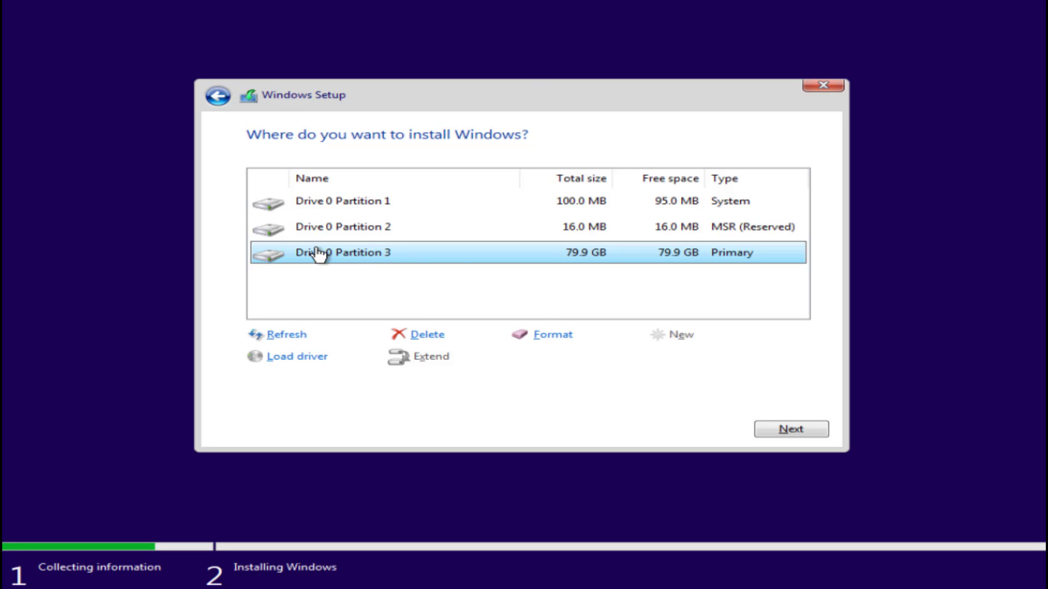
left_click(797, 434)
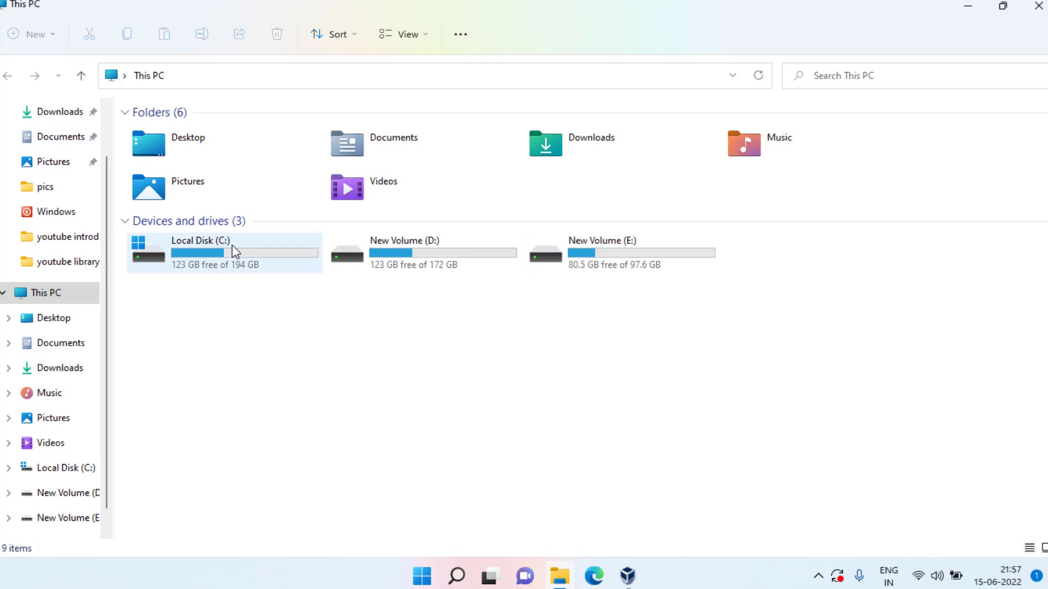
- Open Local Disk (C:) and then the Windows.old folder
left_click(216, 266)
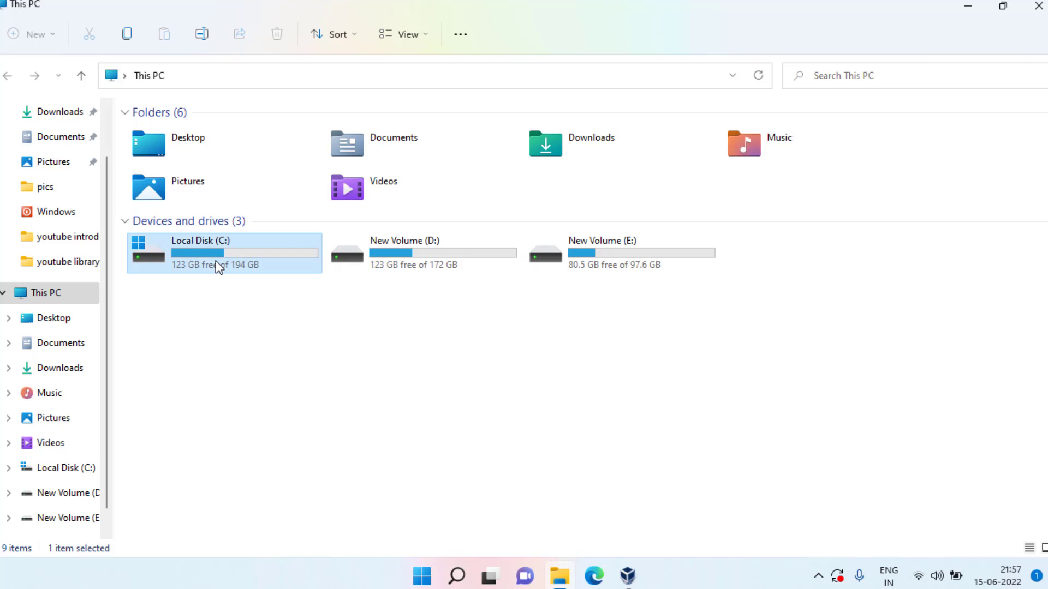
double_click(216, 262)
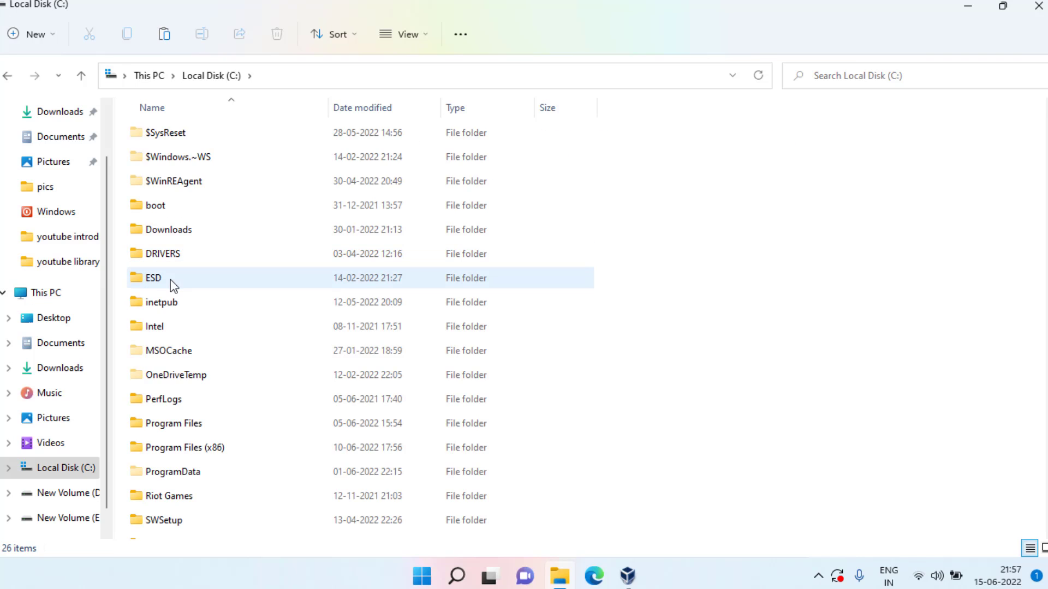
left_click(163, 302)
scroll(245, 327, "down", 3)
left_click(364, 355)
left_click(184, 385)
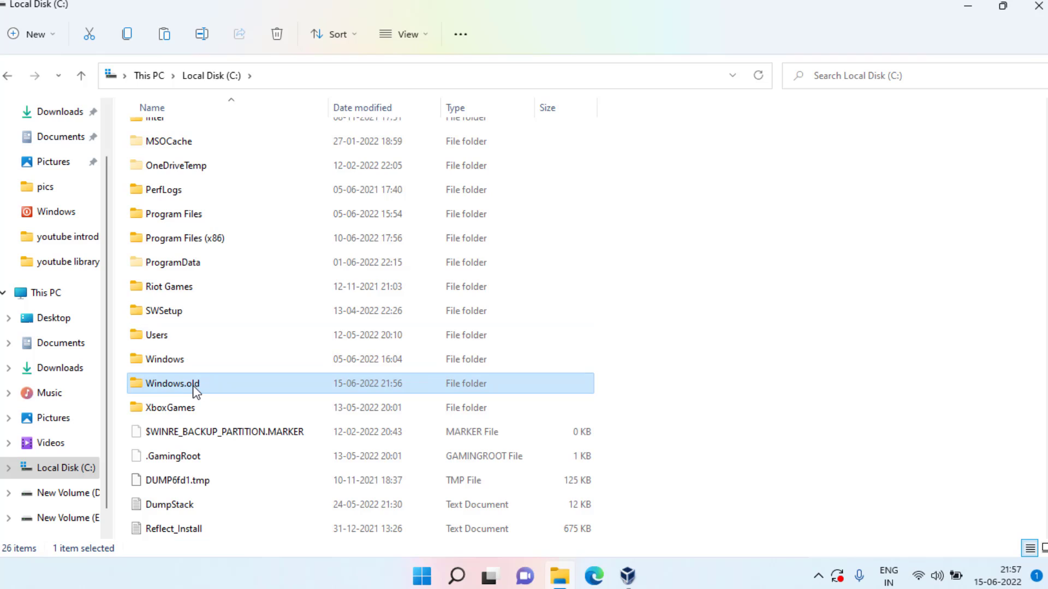
double_click(193, 384)
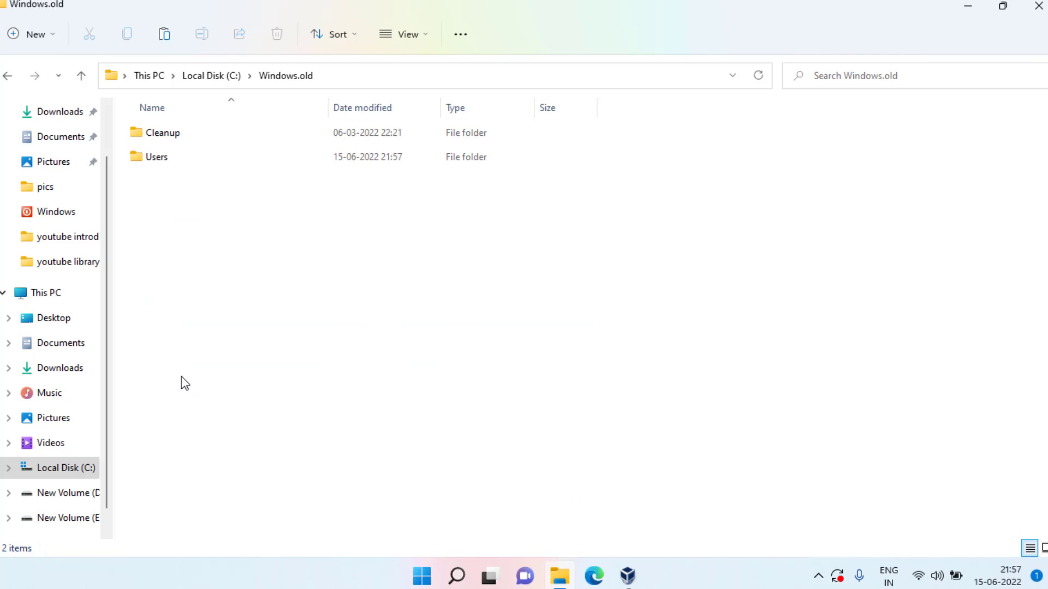
- Open Users, the old profile and its Desktop, and select the three kept files
double_click(164, 162)
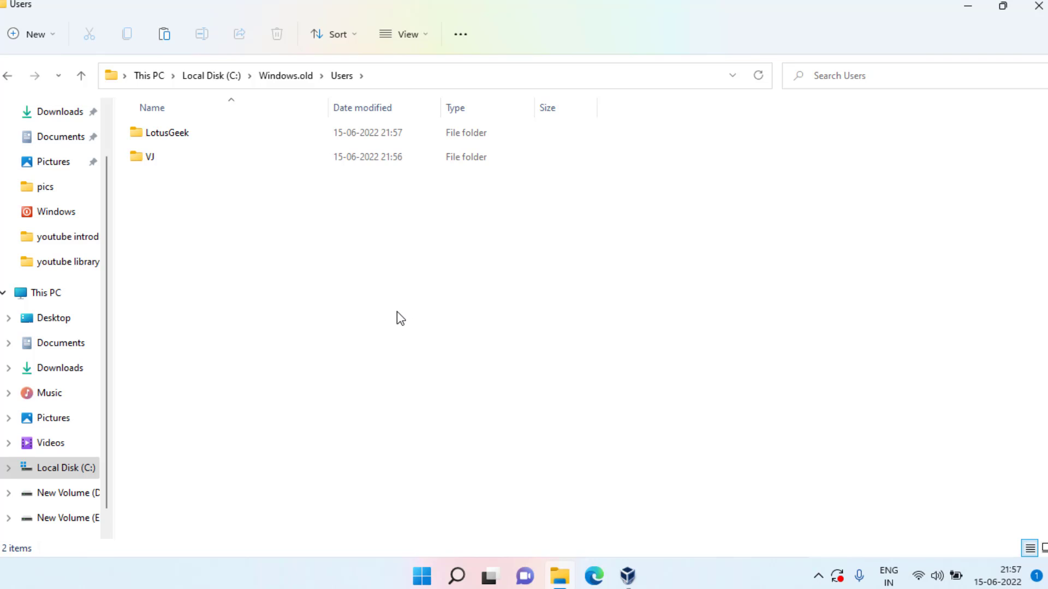
left_click(172, 136)
double_click(175, 133)
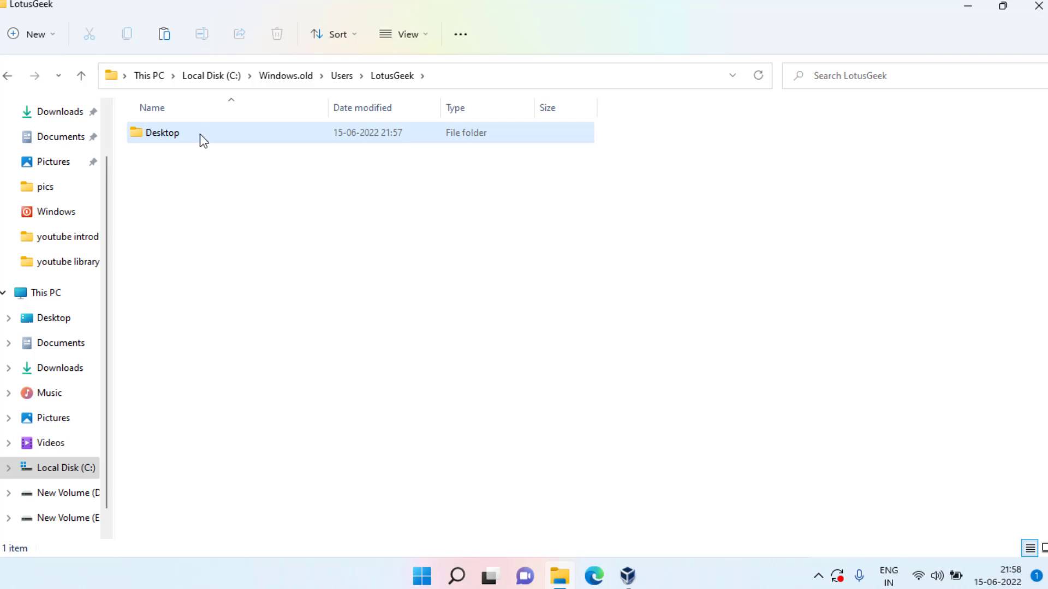
double_click(181, 134)
left_click_drag(281, 309, 248, 297)
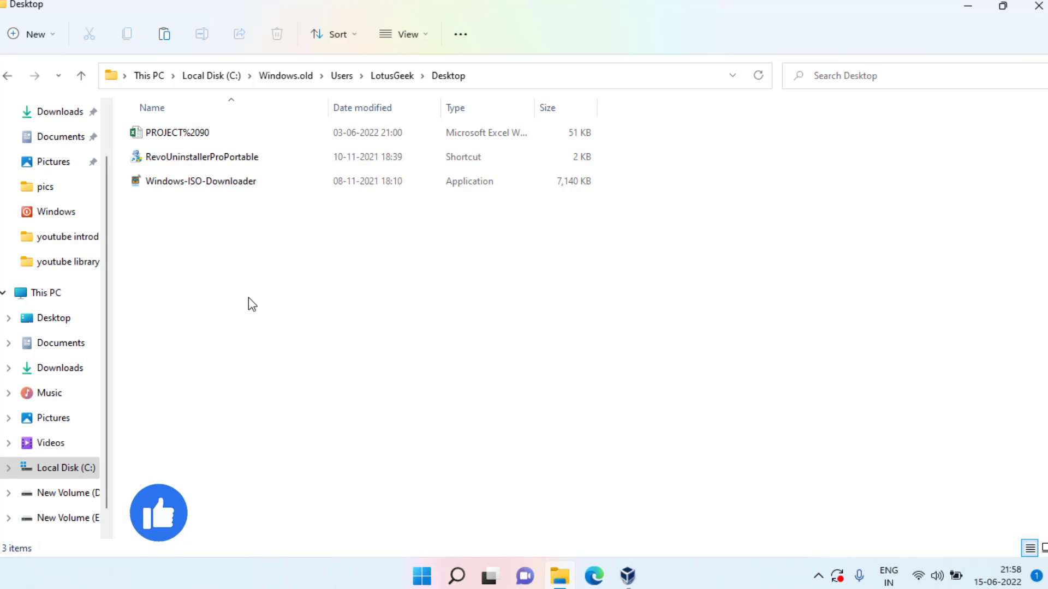